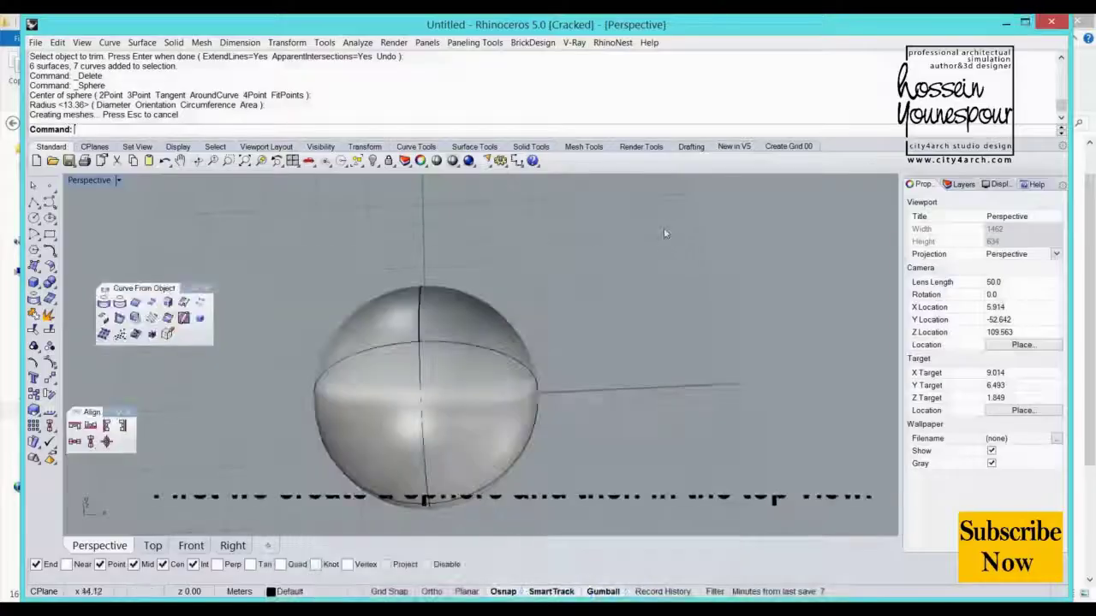
# Step: Switch from the Perspective viewport to the Top viewport to view the sphere in plan
pyautogui.click(154, 546)
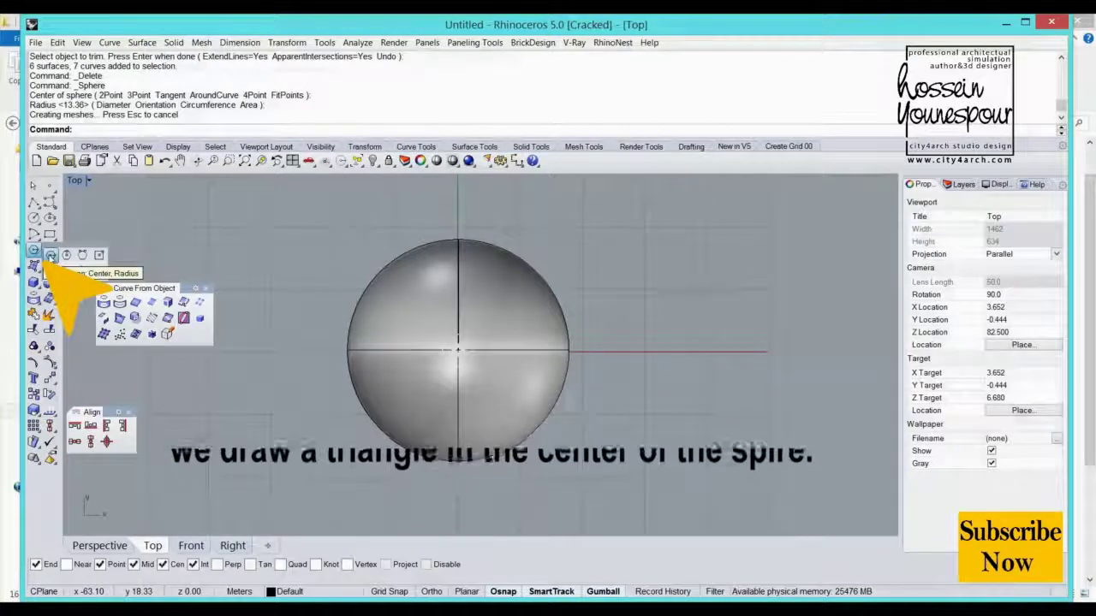
# Step: Draw a first three-sided polygon centred on the sphere, in wireframe display
pyautogui.click(50, 255)
pyautogui.click(177, 129)
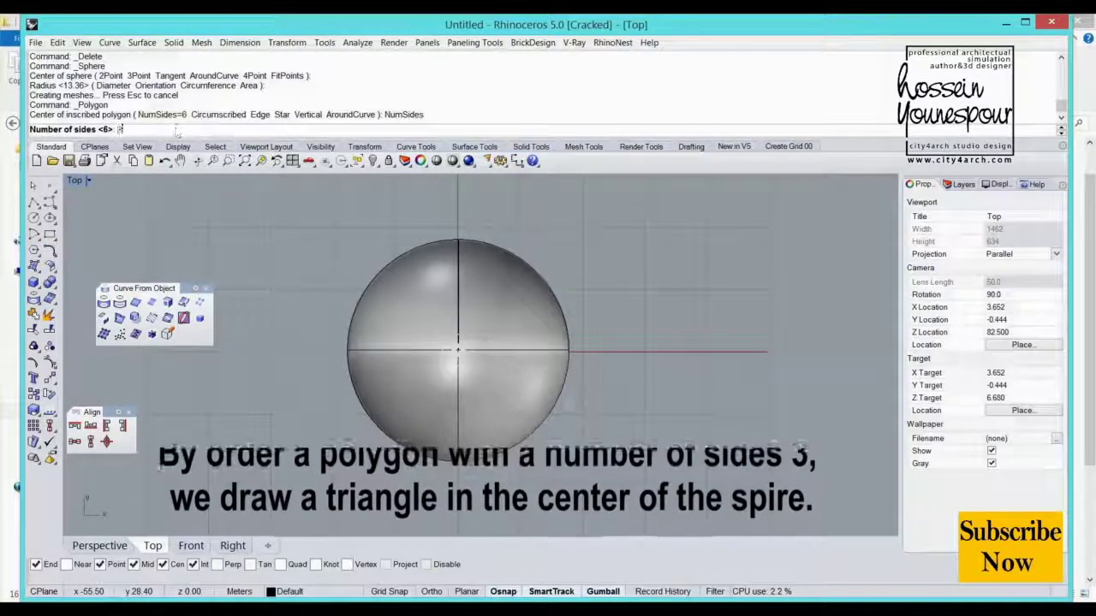
pyautogui.write('3')
pyautogui.press('Return')
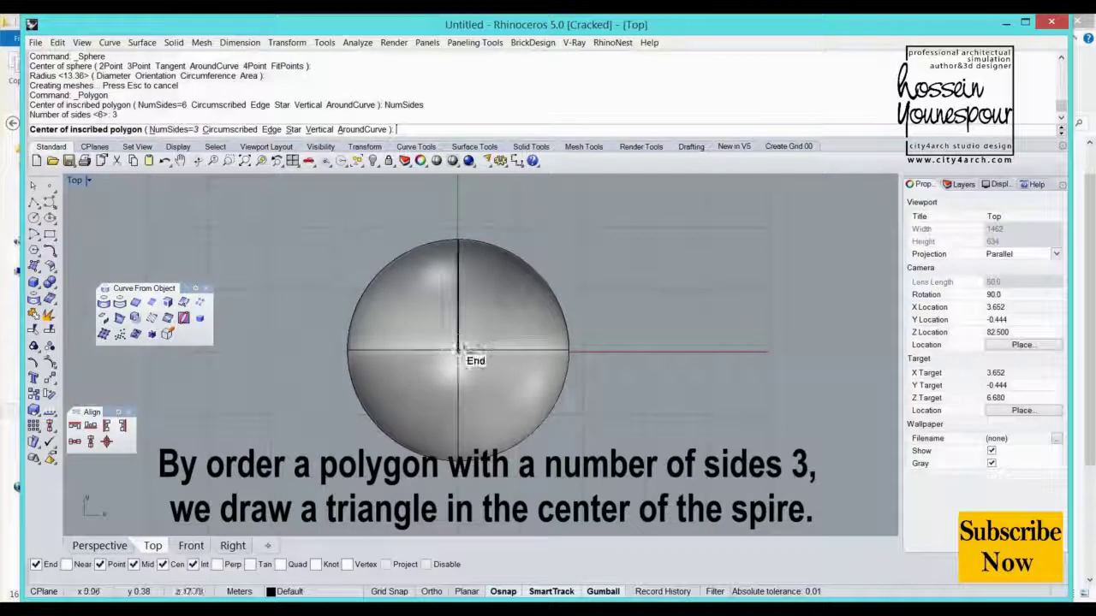
pyautogui.click(458, 351)
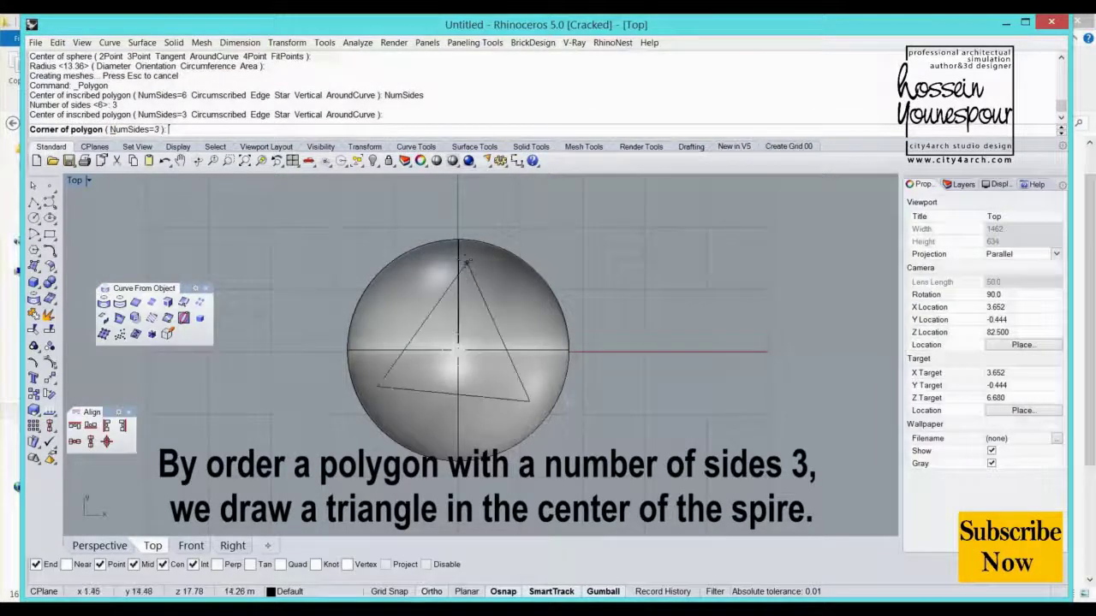
pyautogui.hotkey('ctrl', 'alt', 'w')
pyautogui.scroll(3, 485, 321)
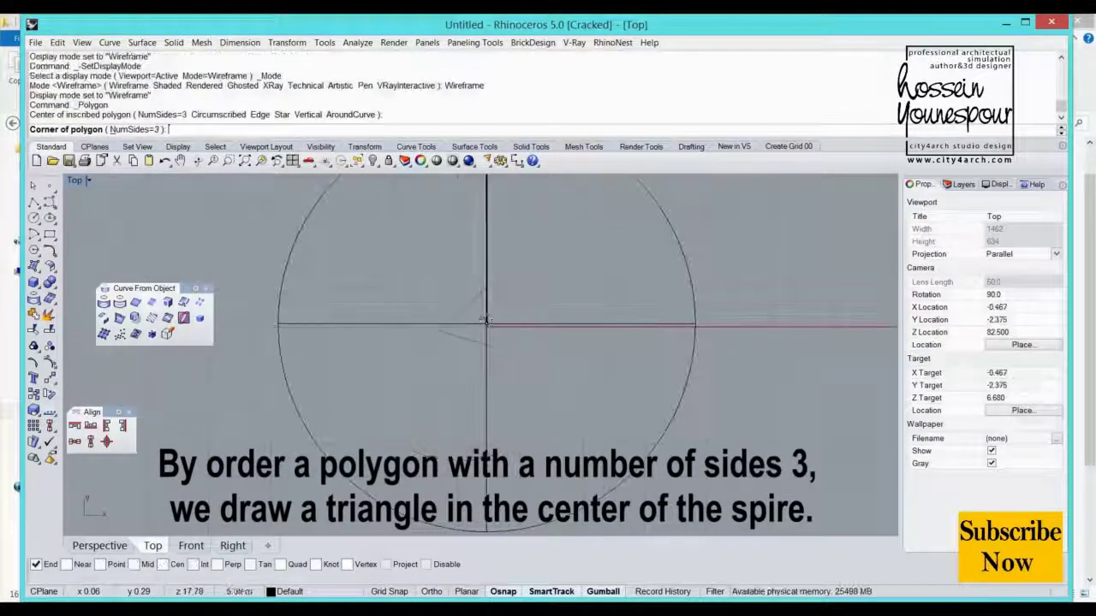
pyautogui.click(486, 176)
pyautogui.scroll(-5, 471, 267)
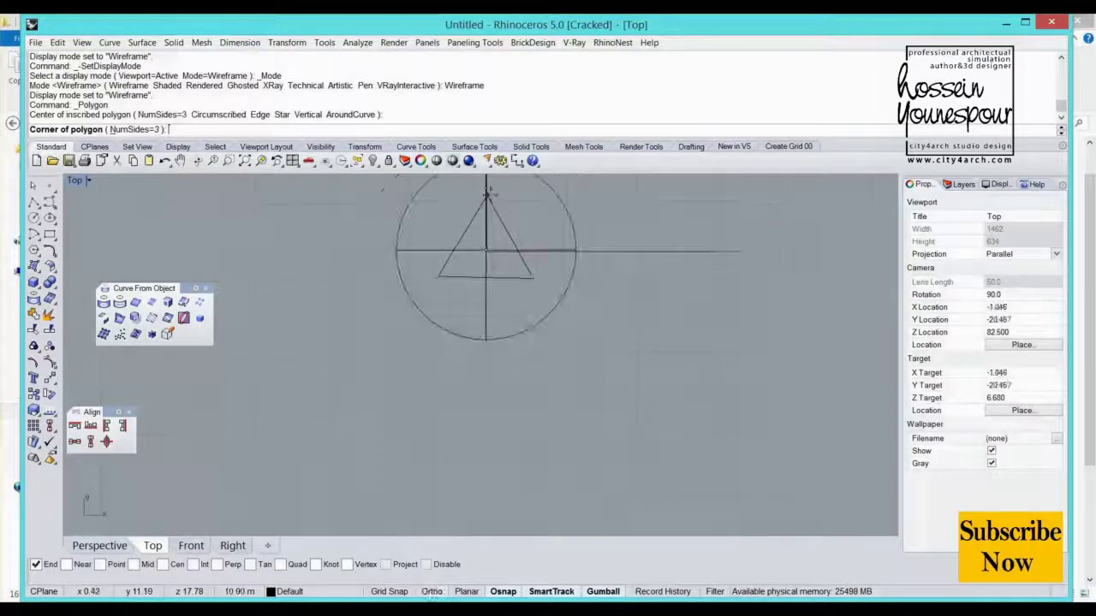
pyautogui.scroll(3, 471, 266)
# Step: Redraw the triangle centred on the circle with its top corner on the circle's top
pyautogui.press('Return')
pyautogui.click(462, 345)
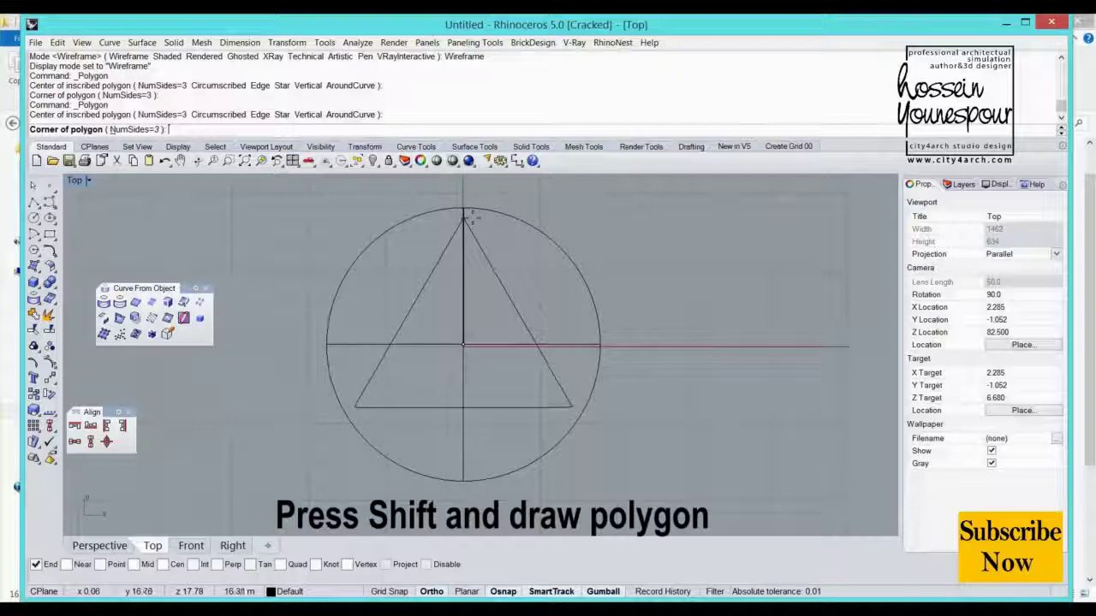
pyautogui.click(463, 216)
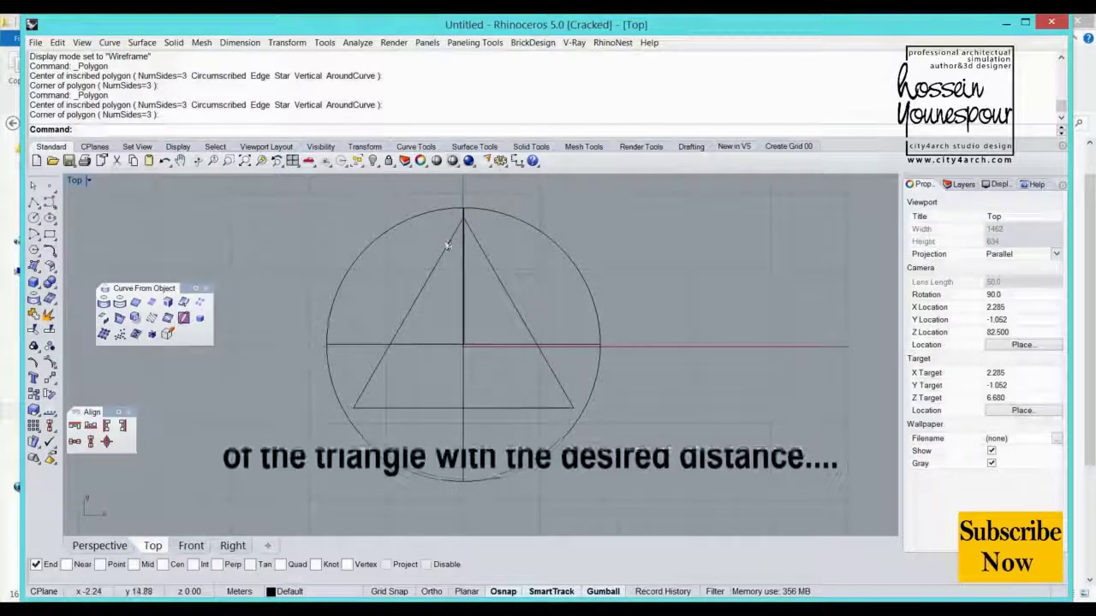
# Step: Chamfer the triangle's top corner with the Curve Tools Chamfer command
pyautogui.click(48, 249)
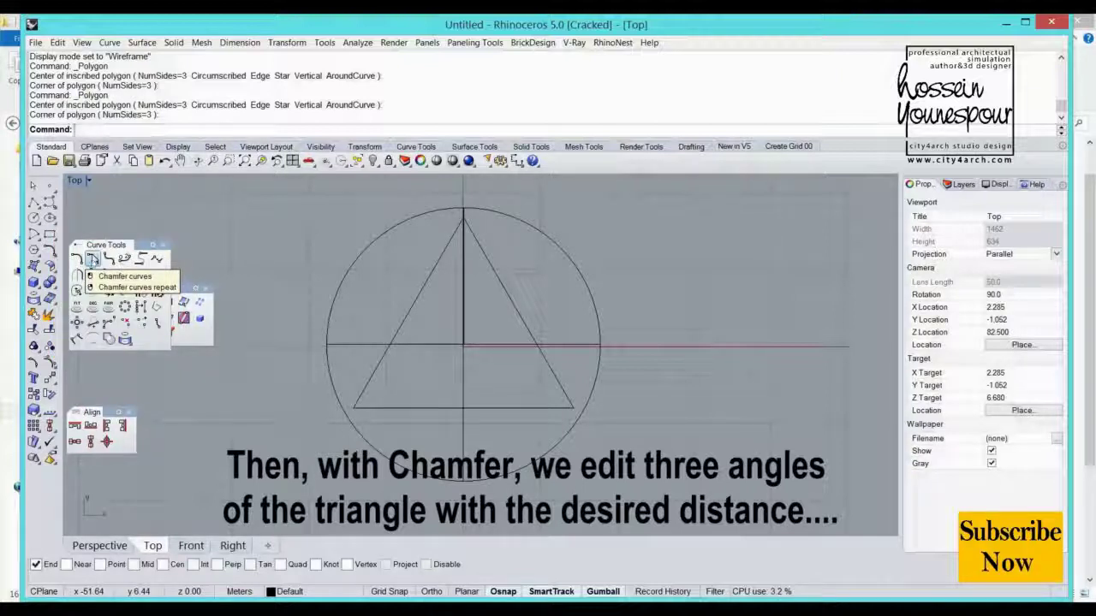
pyautogui.click(93, 260)
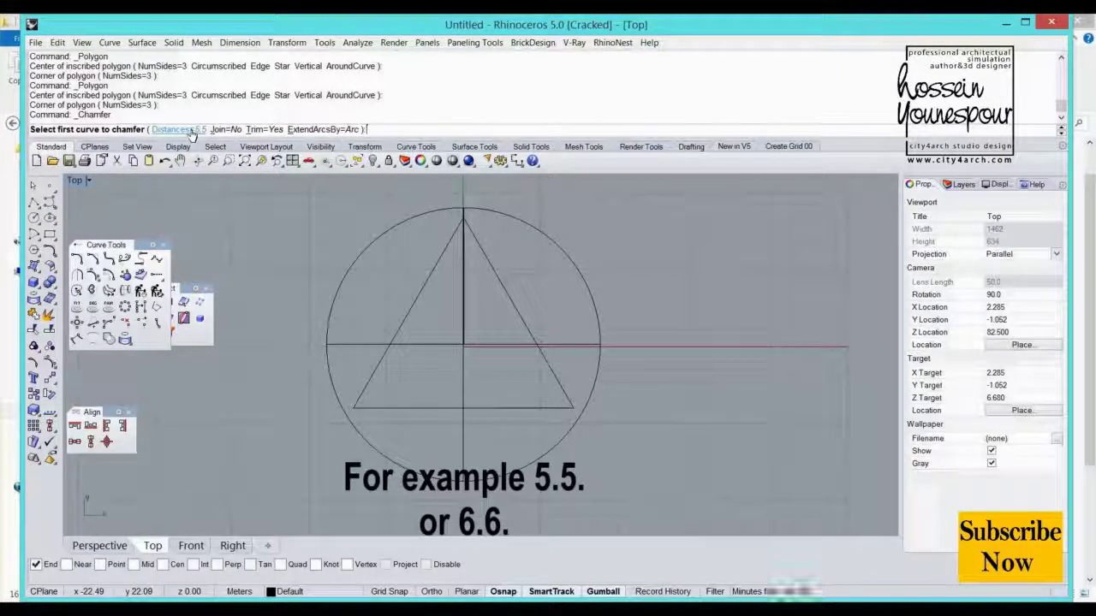
pyautogui.click(488, 268)
pyautogui.click(442, 253)
# Step: Chamfer the two bottom corners at distance 6 and view the hexagon in Perspective
pyautogui.press('Return')
pyautogui.write('6')
pyautogui.click(387, 368)
pyautogui.click(551, 411)
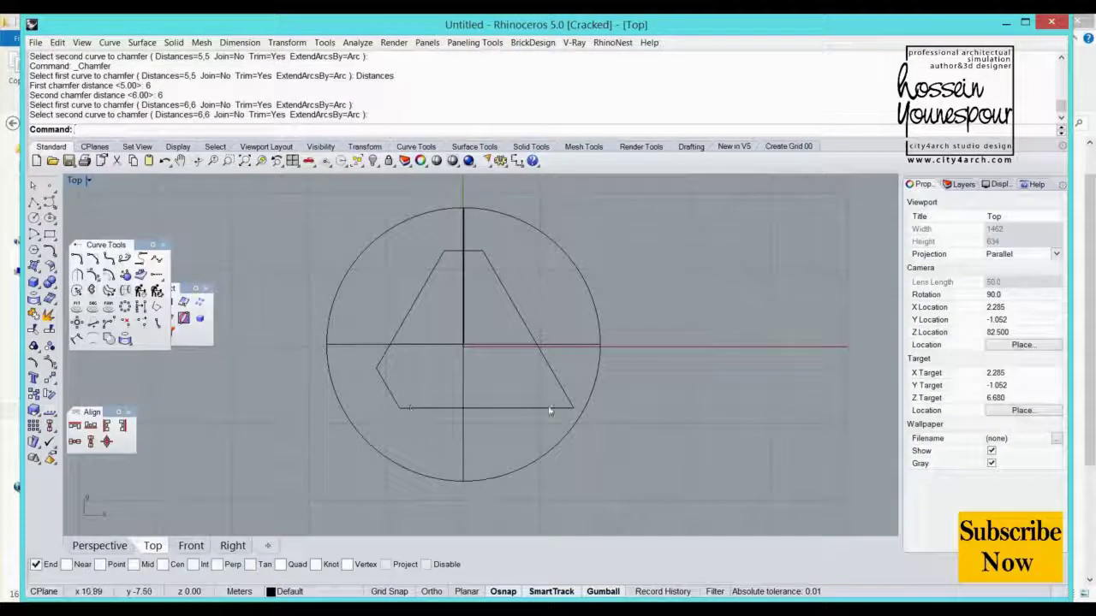
pyautogui.press('Return')
pyautogui.click(565, 389)
pyautogui.click(556, 375)
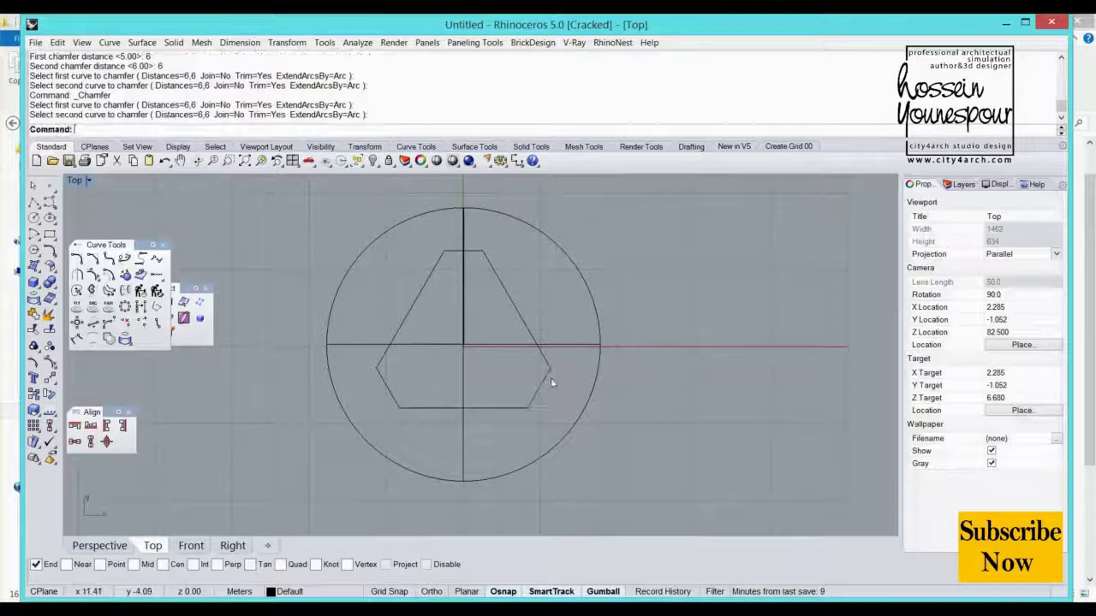
pyautogui.click(99, 547)
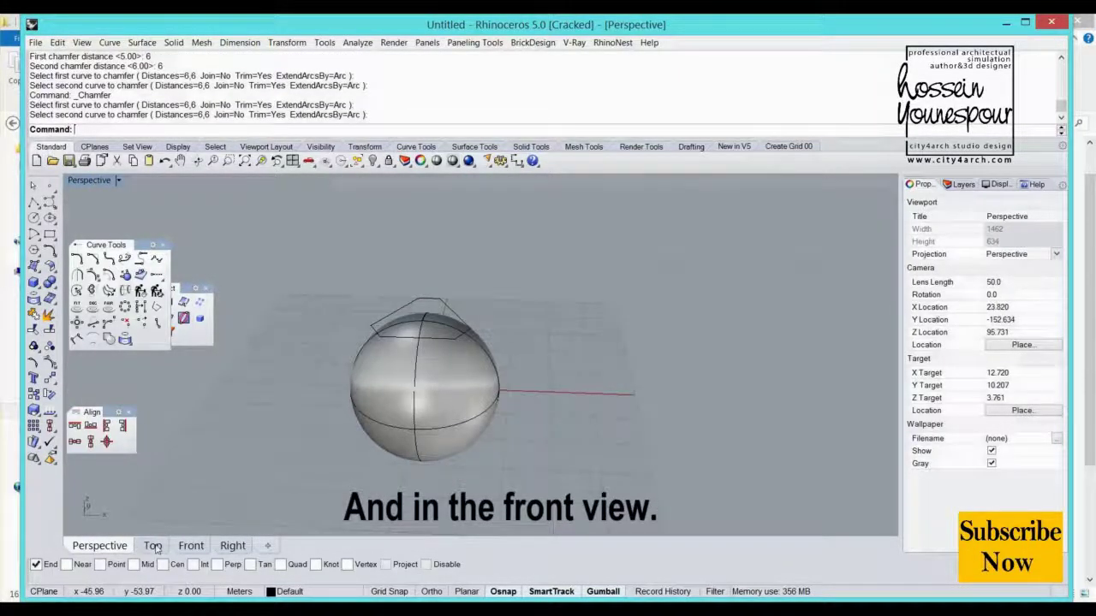
# Step: Trim the sphere with the six-sided outline and delete the lower sphere piece
pyautogui.hotkey('ctrl', 'F1')
pyautogui.write('Tr')
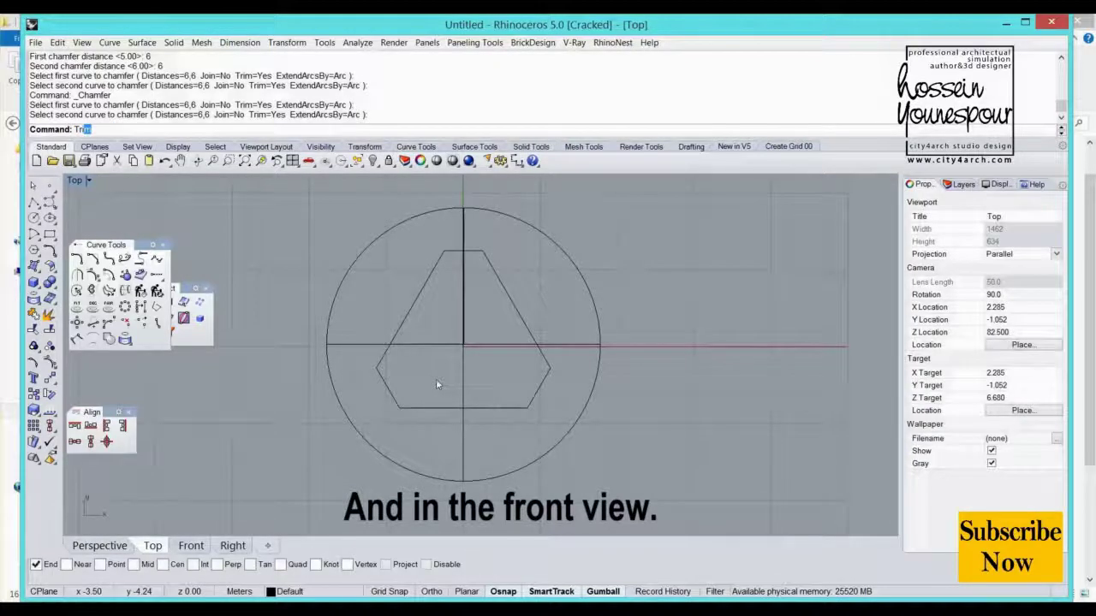
pyautogui.press('Return')
pyautogui.press('Return')
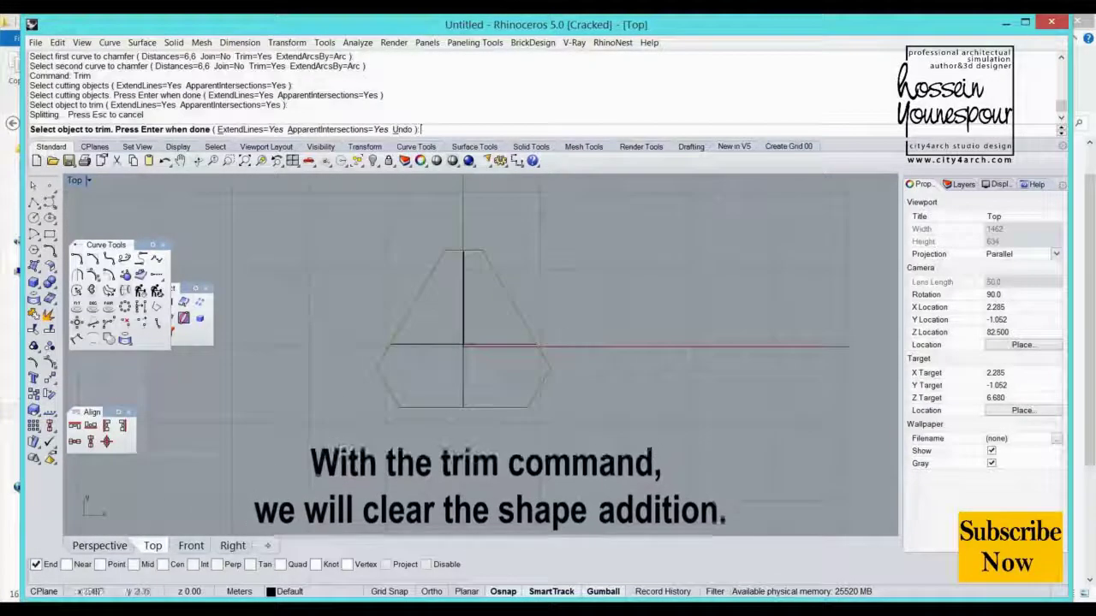
pyautogui.click(120, 549)
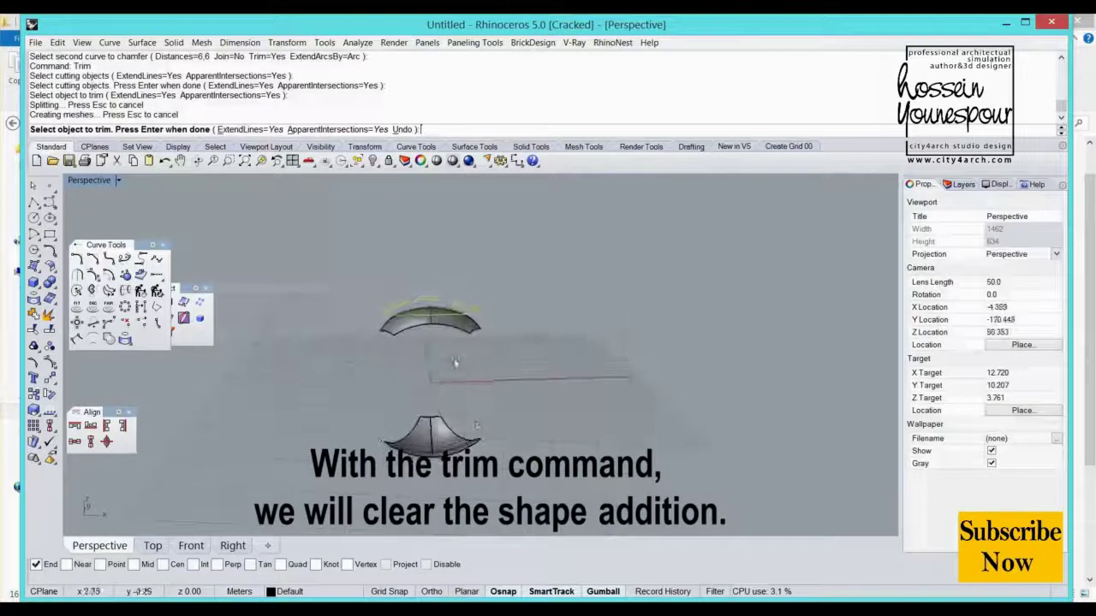
pyautogui.press('Return')
pyautogui.click(435, 426)
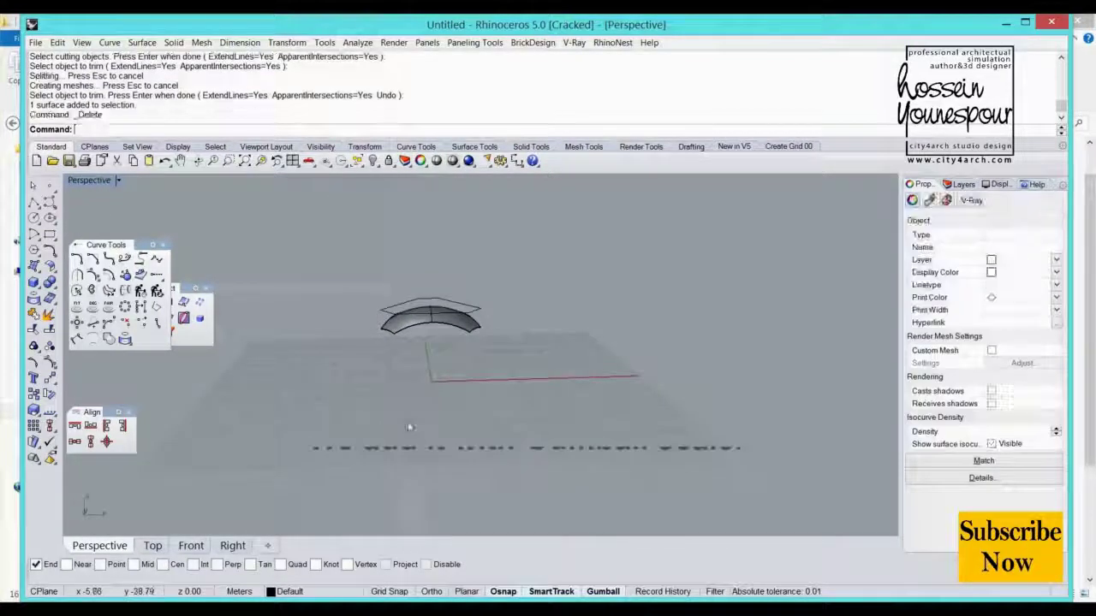
pyautogui.press('Delete')
# Step: Move the remaining cap down and stretch it vertically into a tall dome
pyautogui.scroll(5, 448, 333)
pyautogui.click(428, 330)
pyautogui.scroll(-5, 421, 308)
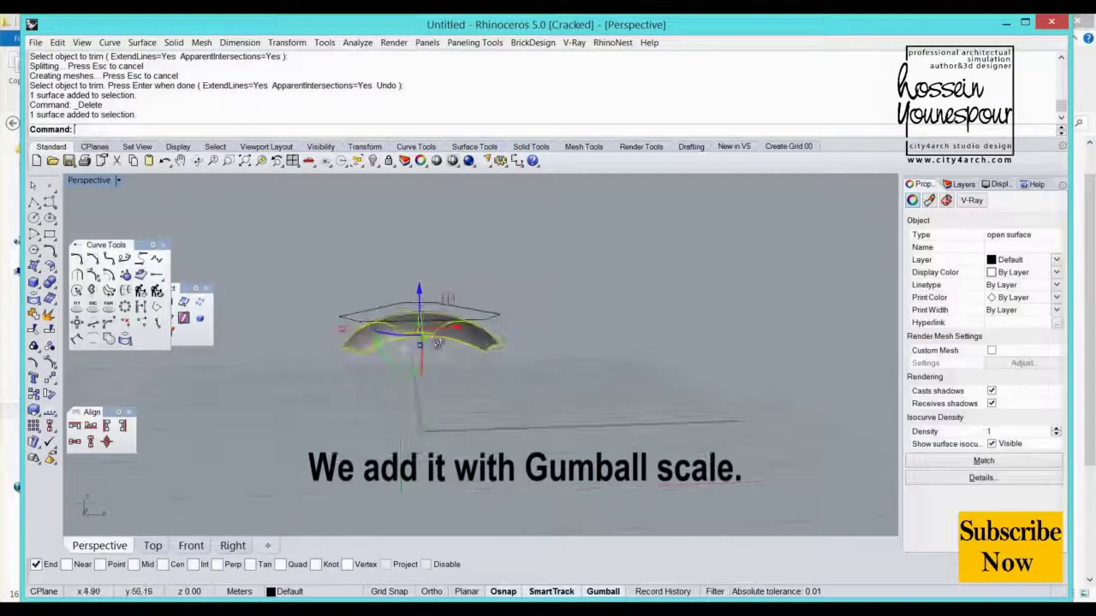
pyautogui.moveTo(421, 296); pyautogui.dragTo(420, 343)
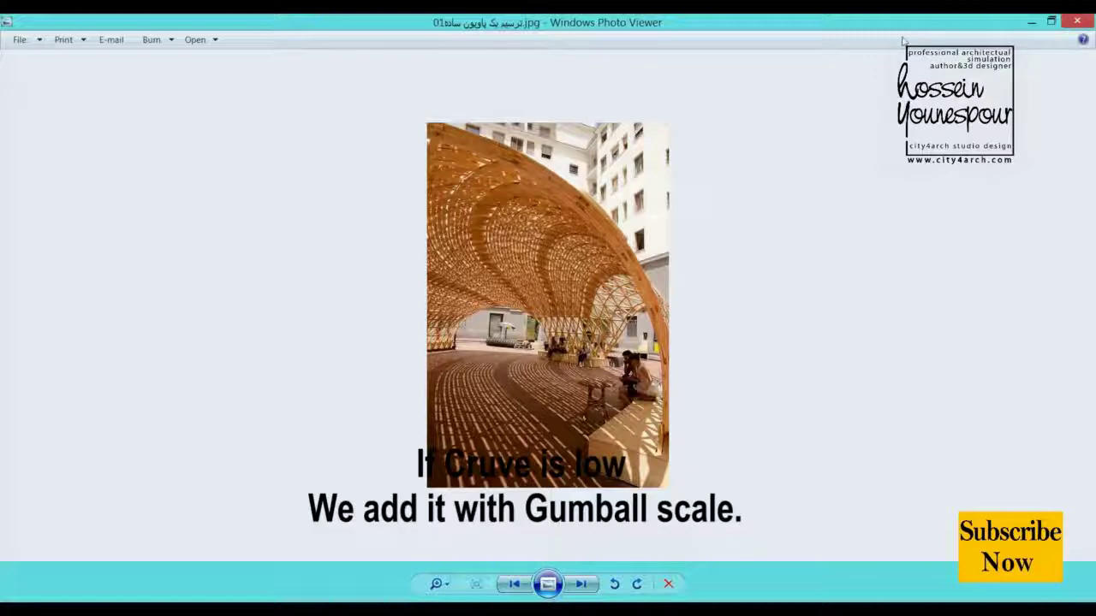
pyautogui.click(1031, 23)
pyautogui.moveTo(463, 383); pyautogui.dragTo(445, 380, button='right')
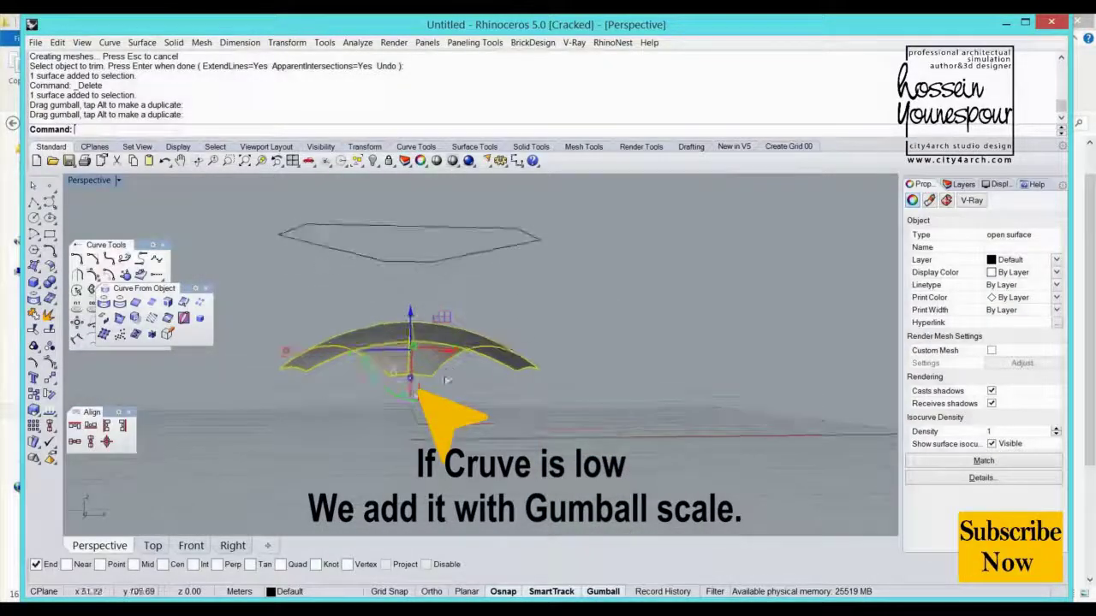
pyautogui.moveTo(411, 387); pyautogui.dragTo(409, 411)
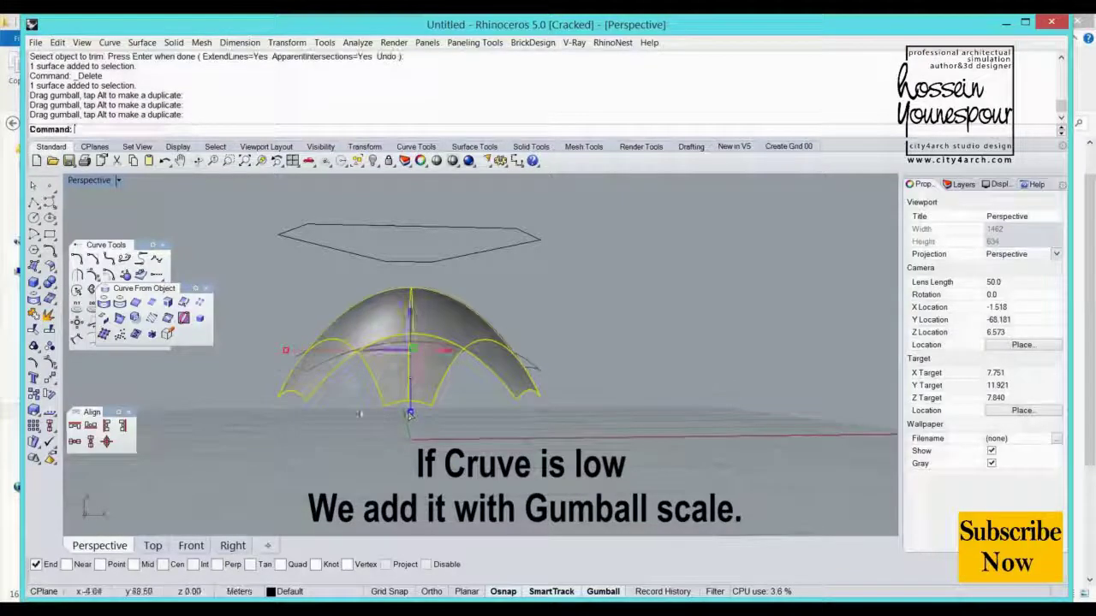
pyautogui.moveTo(409, 411); pyautogui.dragTo(479, 360, button='right')
# Step: Draw a rectangle at the leg's end and extrude it into a thin box
pyautogui.scroll(5, 51, 283)
pyautogui.click(50, 234)
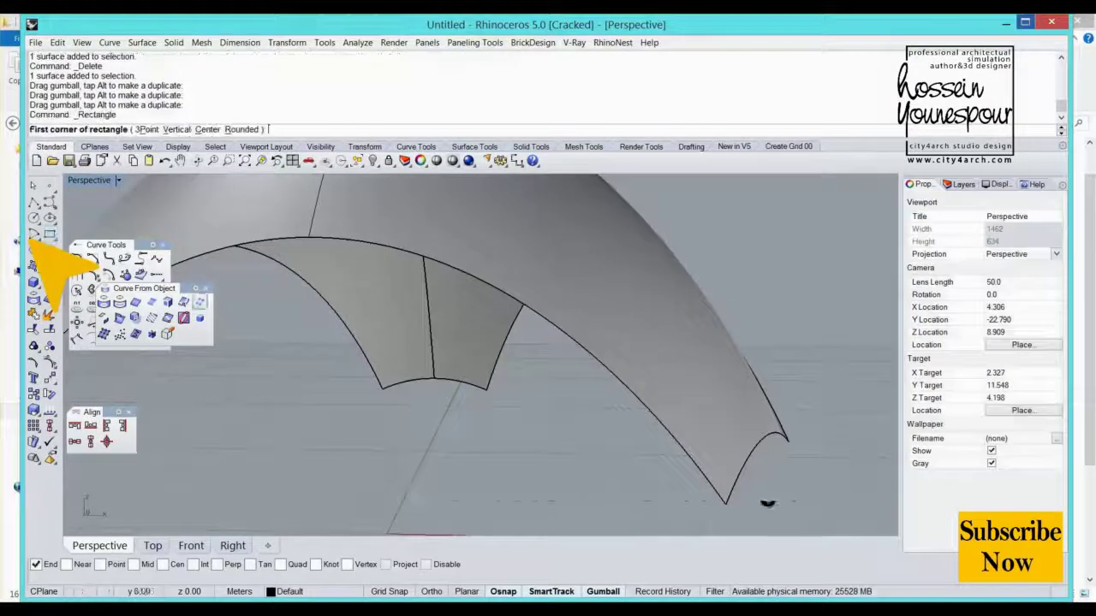
pyautogui.click(487, 389)
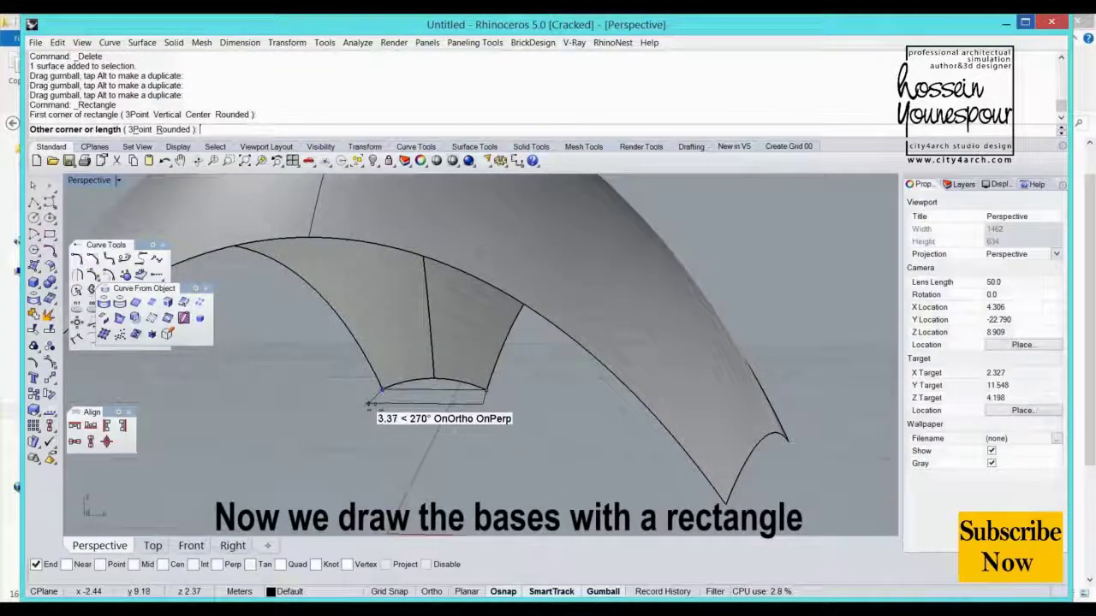
pyautogui.click(377, 413)
pyautogui.middleClick(430, 409)
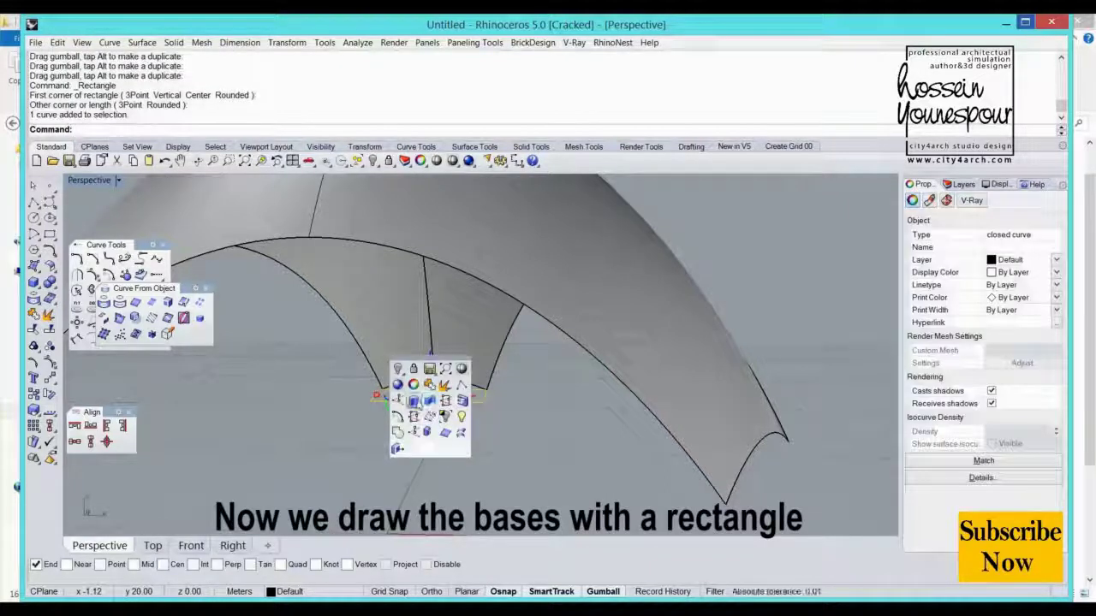
pyautogui.click(413, 401)
pyautogui.click(492, 415)
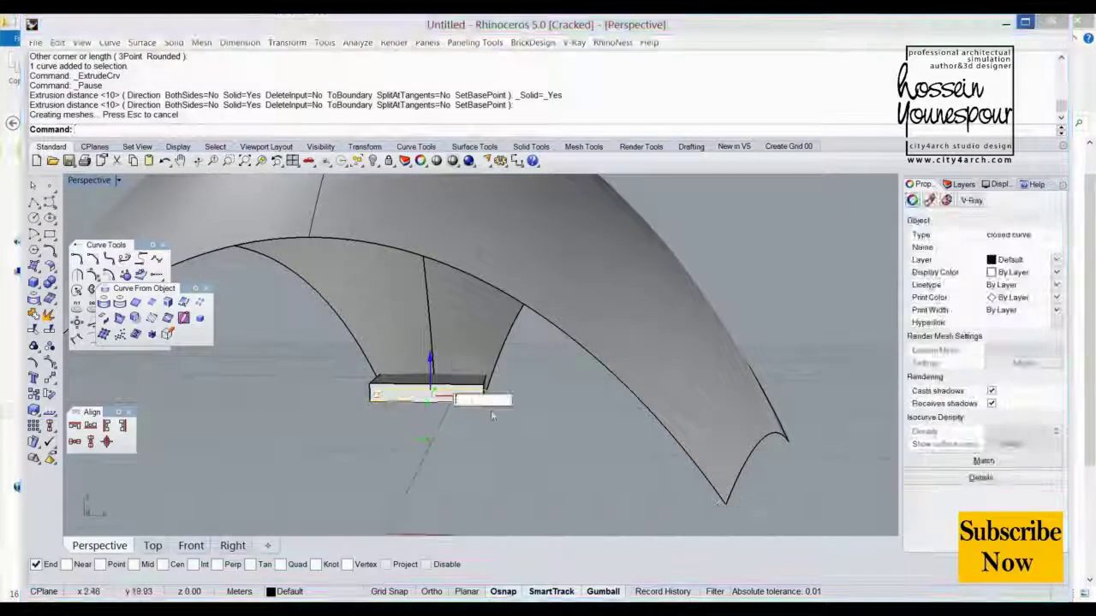
# Step: Position the box beneath the dome leg with the Gumball
pyautogui.moveTo(492, 415)
pyautogui.mouseDown(button='right')
pyautogui.moveTo(514, 368)
pyautogui.moveTo(454, 356)
pyautogui.mouseUp(button='right')
pyautogui.click(512, 364)
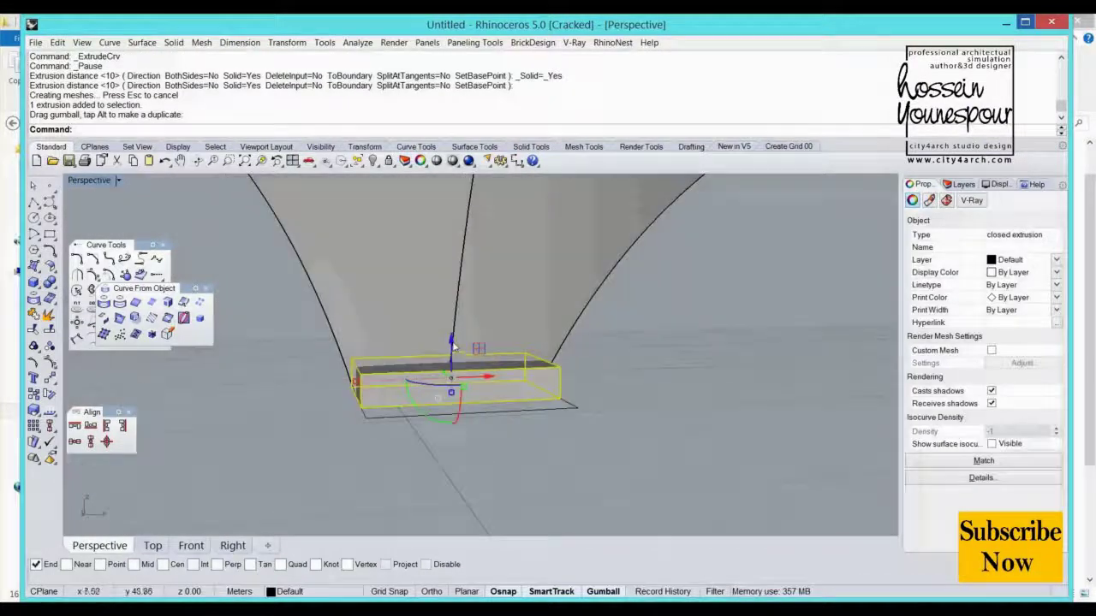
pyautogui.moveTo(452, 344); pyautogui.dragTo(454, 376)
pyautogui.moveTo(453, 376)
pyautogui.mouseDown(button='right')
pyautogui.moveTo(596, 424)
pyautogui.moveTo(514, 421)
pyautogui.mouseUp(button='right')
pyautogui.click(514, 421)
pyautogui.click(530, 440)
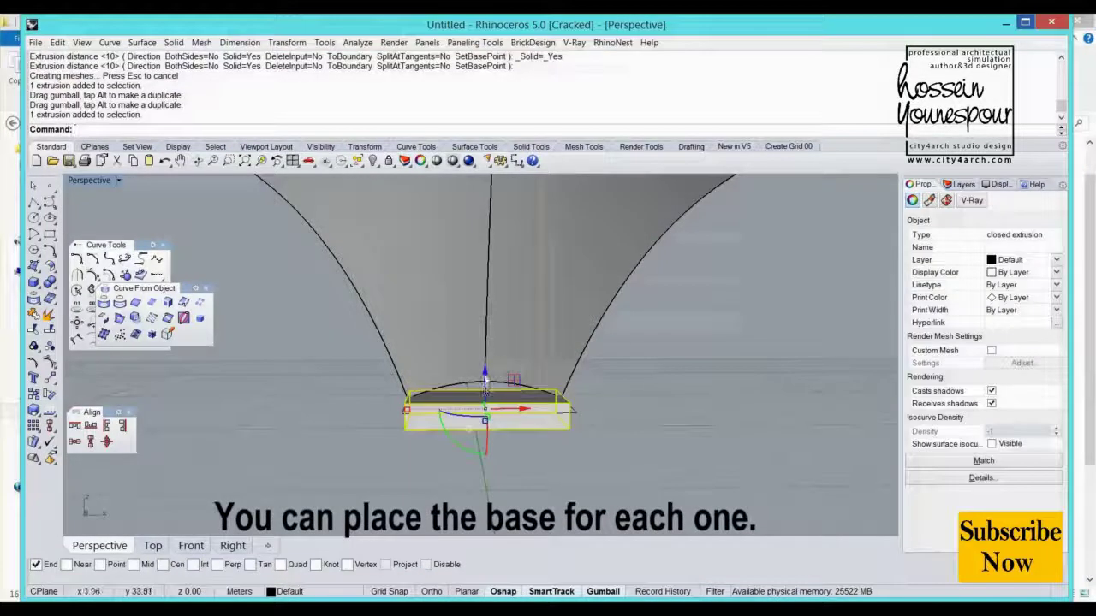
pyautogui.click(484, 387)
pyautogui.moveTo(485, 386)
pyautogui.mouseDown(button='right')
pyautogui.moveTo(605, 407)
pyautogui.moveTo(575, 406)
pyautogui.moveTo(540, 366)
pyautogui.moveTo(510, 406)
pyautogui.mouseUp(button='right')
# Step: Polar-array the box base into 3 items over 360° about the dome's top
pyautogui.scroll(3, 557, 408)
pyautogui.click(530, 395)
pyautogui.scroll(-5, 540, 366)
pyautogui.press('Return')
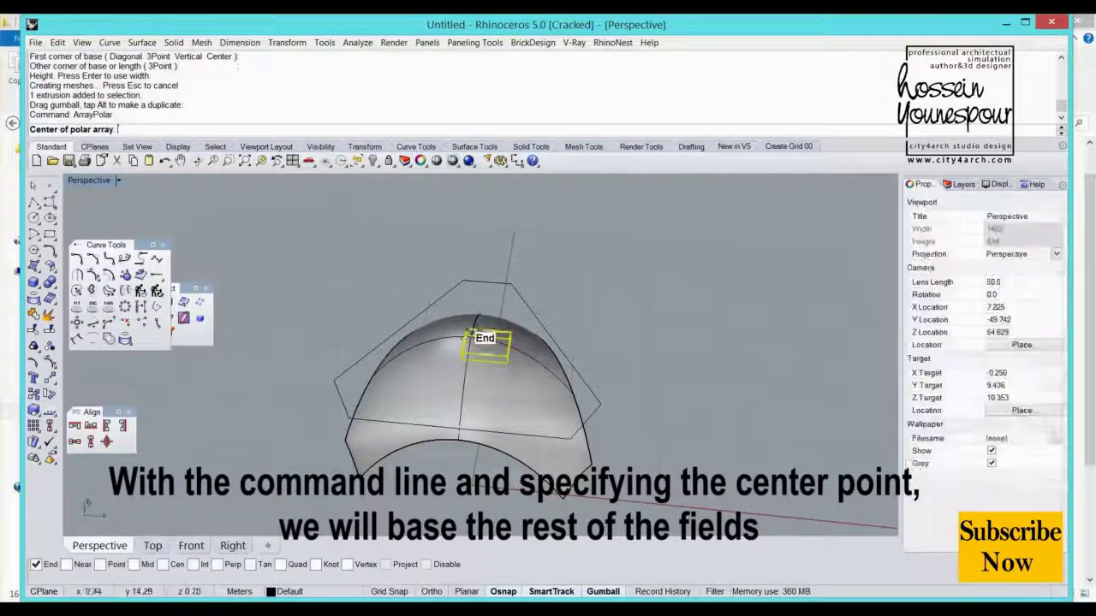
pyautogui.scroll(3, 508, 396)
pyautogui.click(477, 398)
pyautogui.scroll(-3, 477, 398)
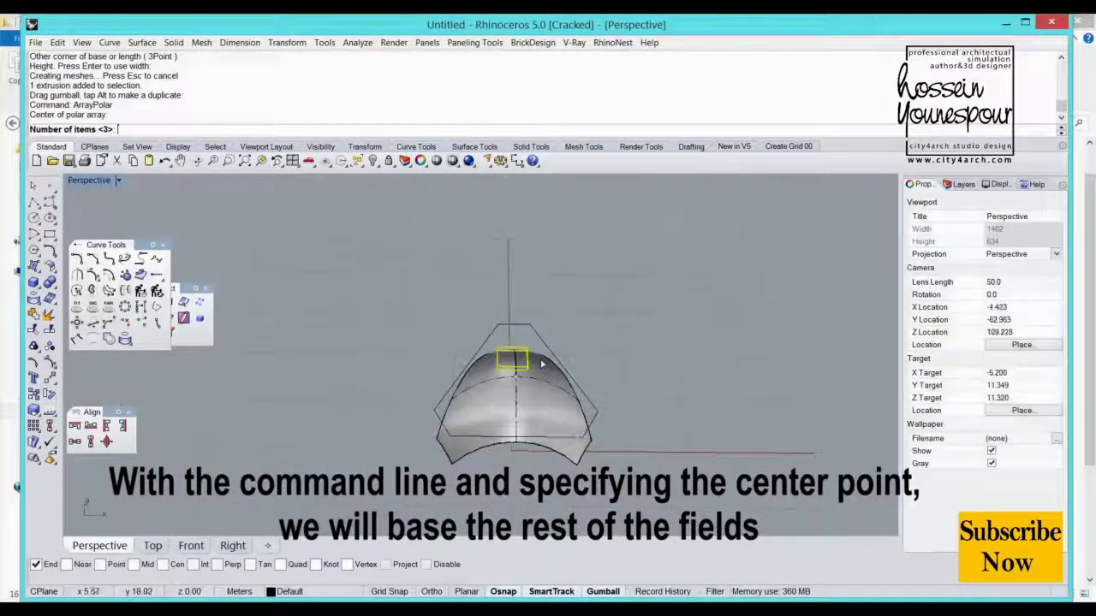
pyautogui.press('Return')
pyautogui.press('Return')
pyautogui.press('Return')
# Step: Orbit to a front view and select the six-sided outline curve
pyautogui.scroll(5, 512, 368)
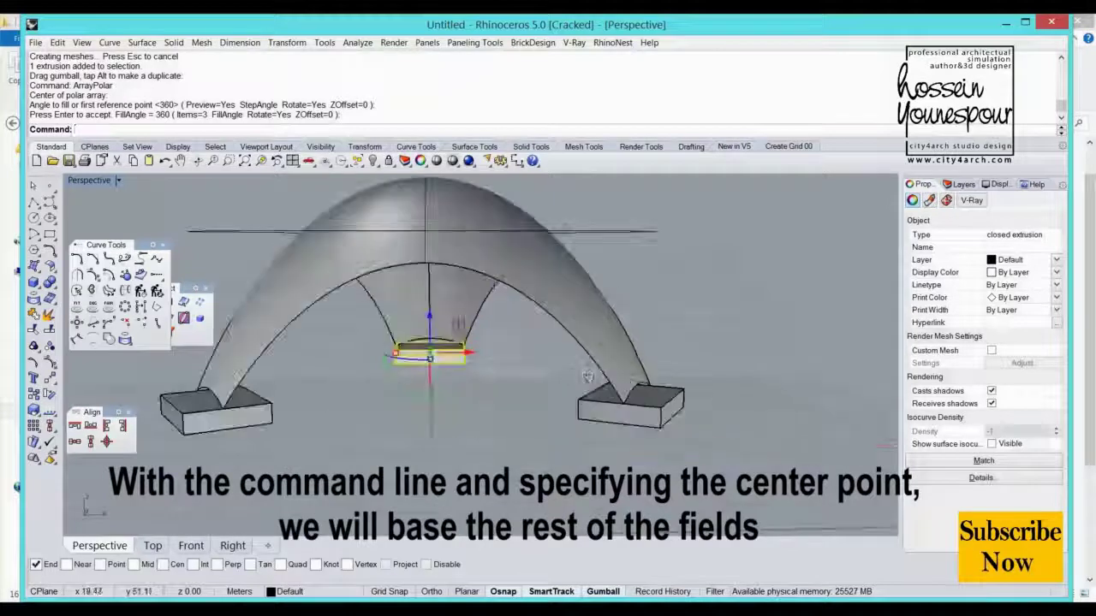
pyautogui.moveTo(512, 368); pyautogui.dragTo(687, 230, button='right')
pyautogui.scroll(-3, 686, 230)
pyautogui.click(599, 223)
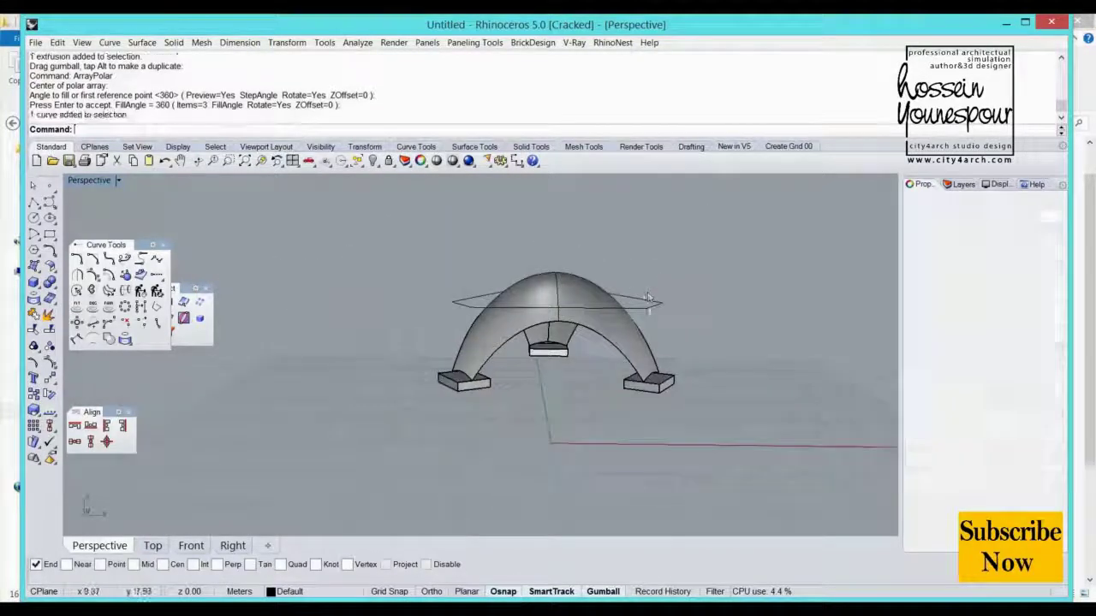
pyautogui.moveTo(573, 178)
pyautogui.mouseDown(button='right')
pyautogui.moveTo(615, 319)
pyautogui.moveTo(635, 295)
pyautogui.mouseUp(button='right')
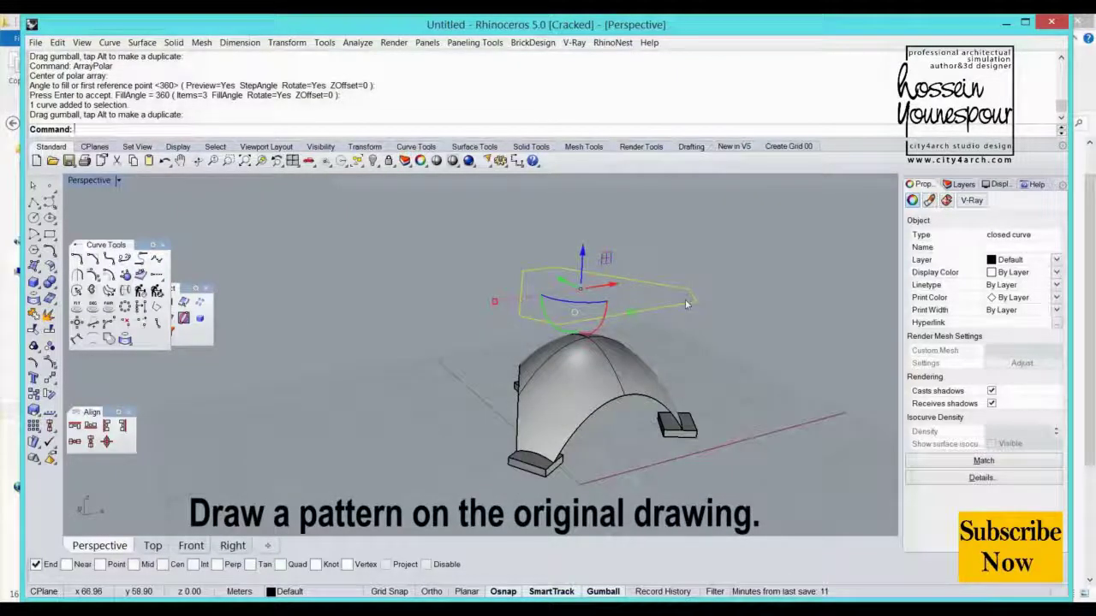
# Step: Hatch the six-sided outline with the Grid60 triangular pattern from the Drafting tools
pyautogui.click(691, 146)
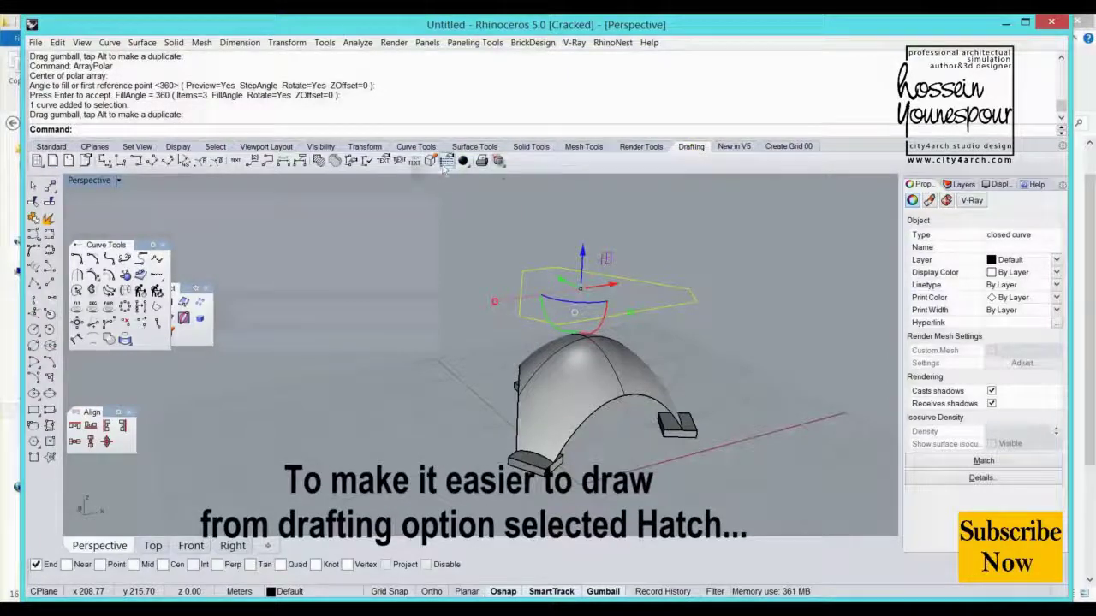
pyautogui.click(325, 165)
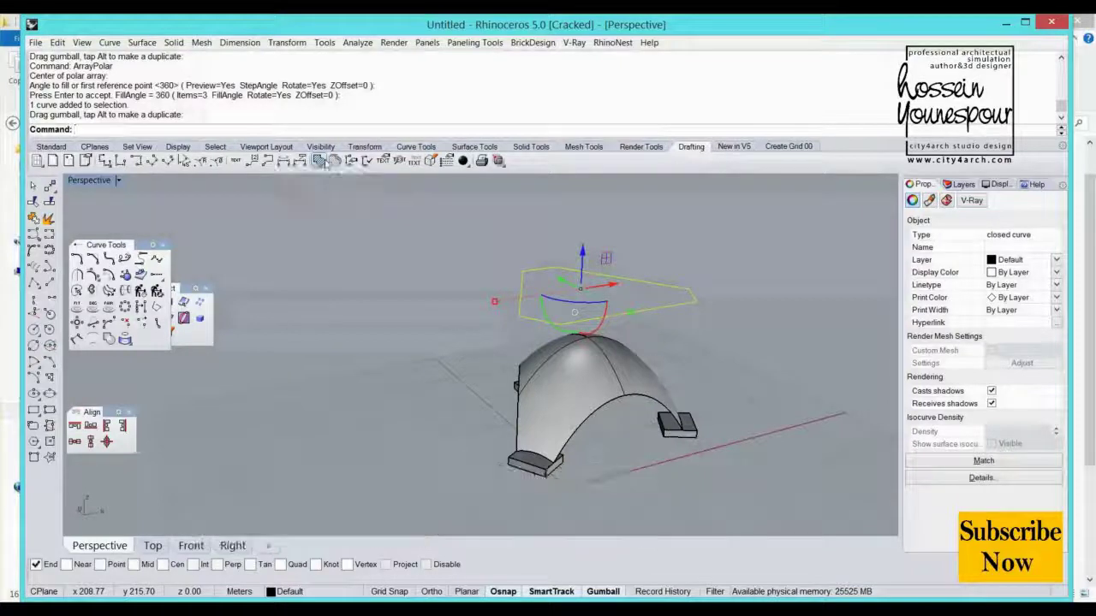
pyautogui.scroll(5, 637, 238)
pyautogui.scroll(2, 651, 374)
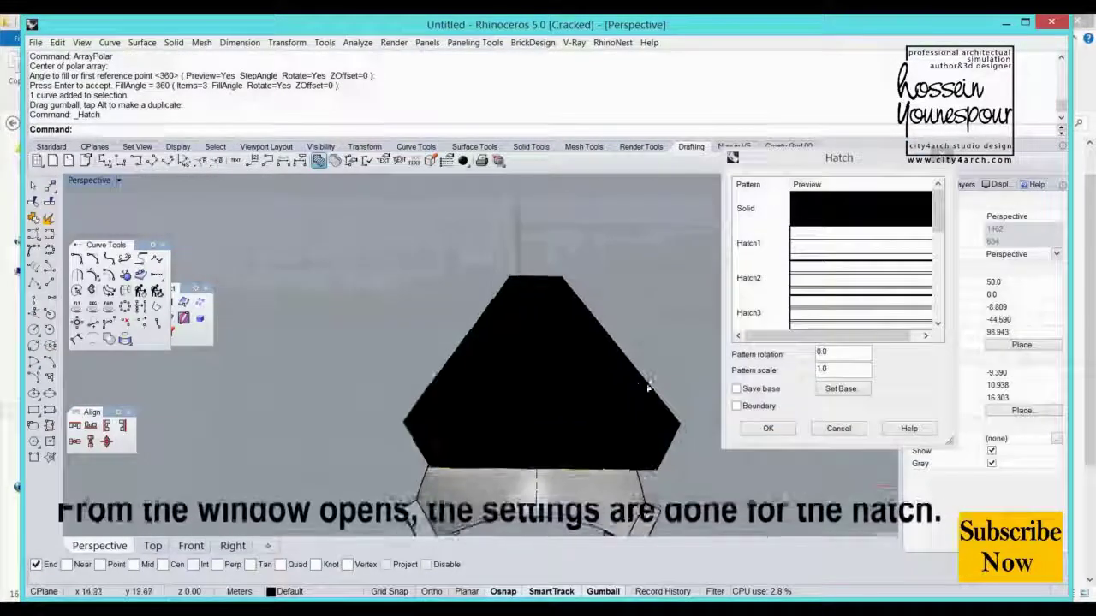
pyautogui.scroll(2, 686, 337)
pyautogui.moveTo(937, 209); pyautogui.dragTo(937, 276)
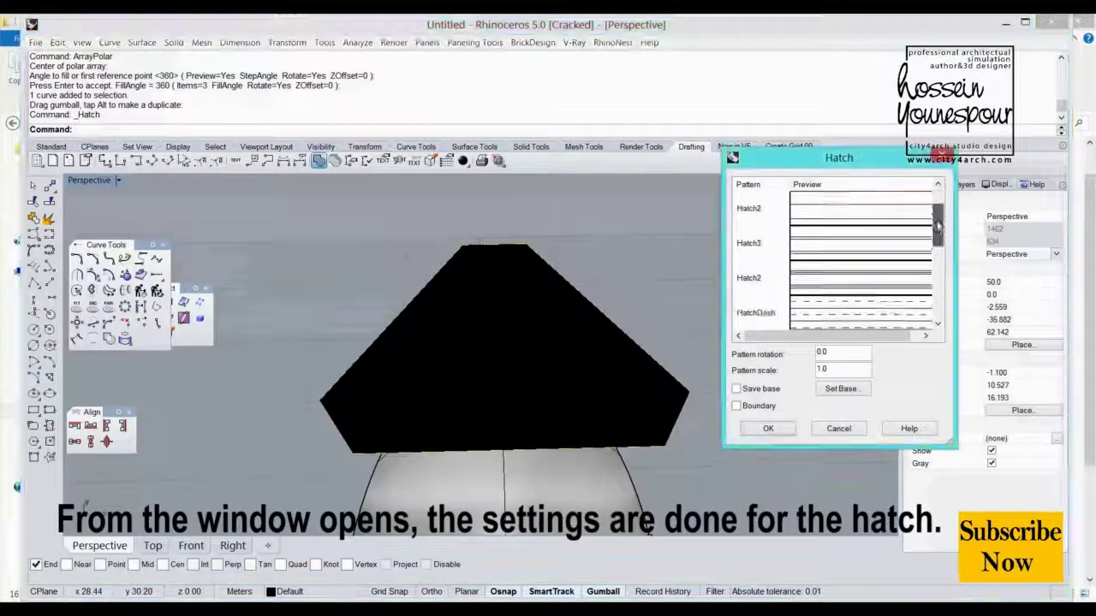
pyautogui.click(843, 251)
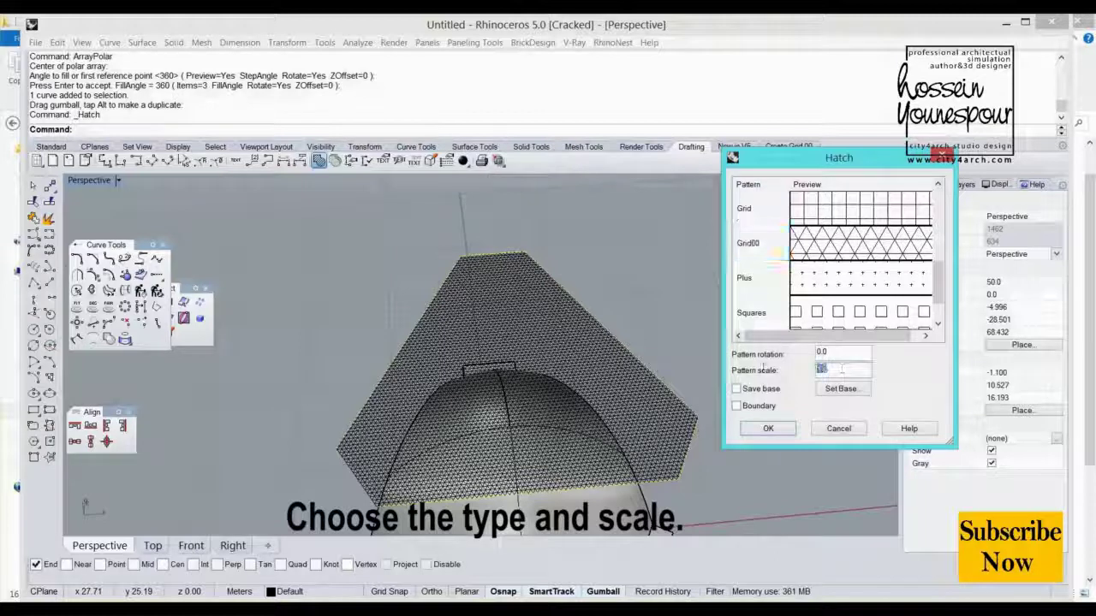
pyautogui.write('2')
pyautogui.press('Return')
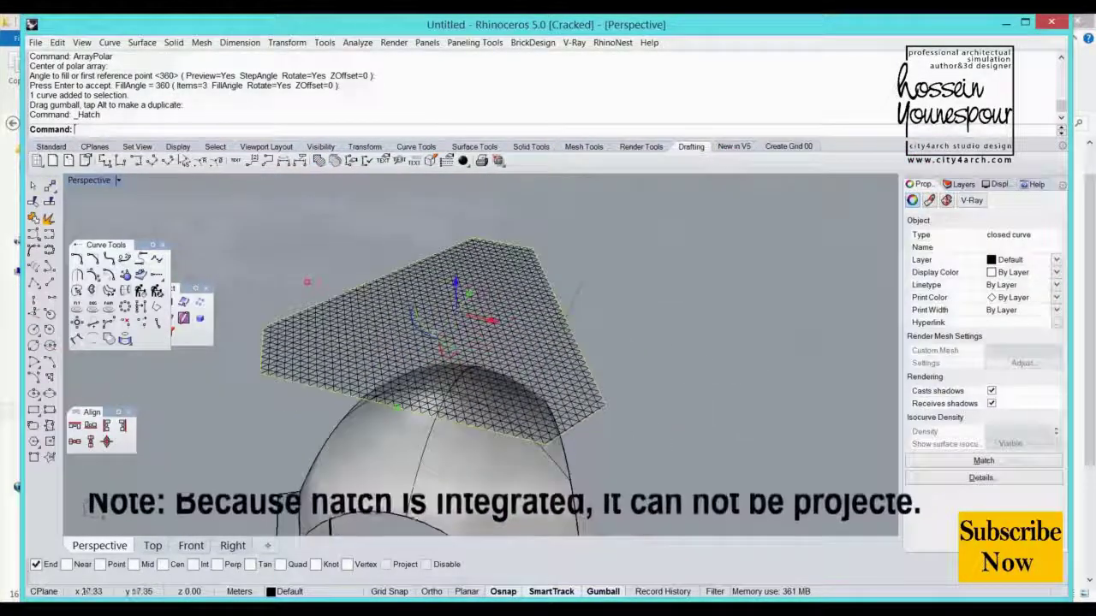
pyautogui.press('Escape')
pyautogui.moveTo(548, 308); pyautogui.dragTo(602, 310, button='right')
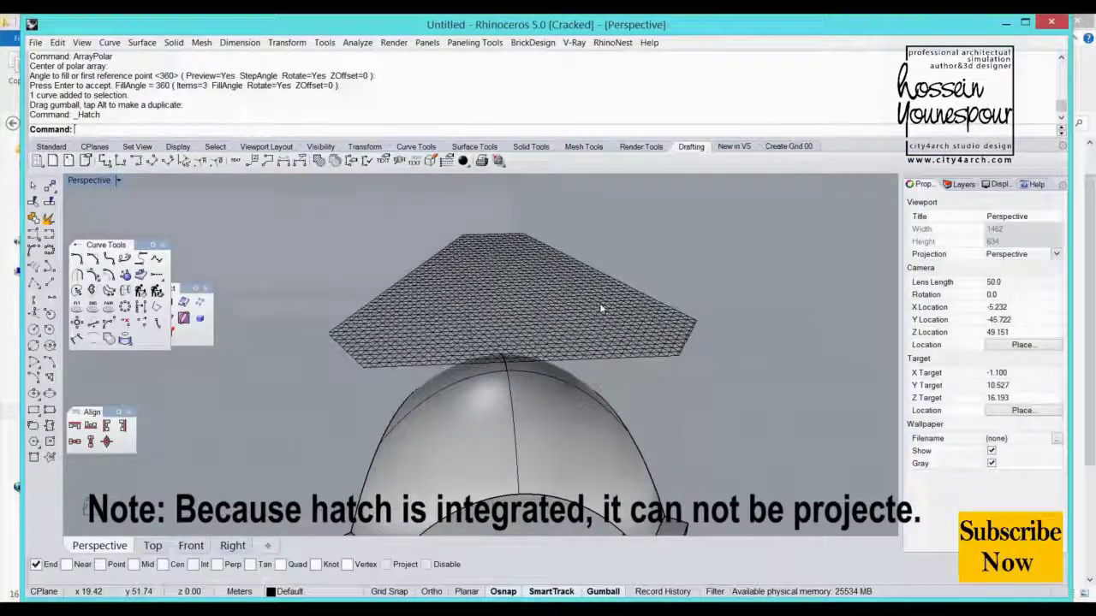
# Step: Explode the hatch into separate grid lines
pyautogui.click(574, 310)
pyautogui.middleClick(639, 250)
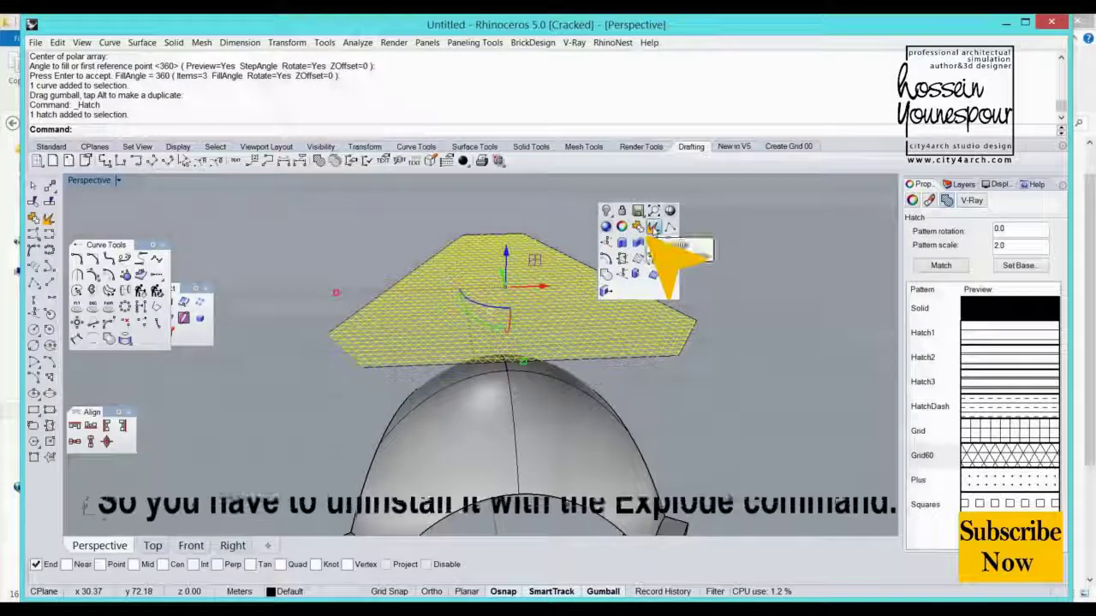
pyautogui.click(653, 228)
pyautogui.click(574, 308)
pyautogui.press('Escape')
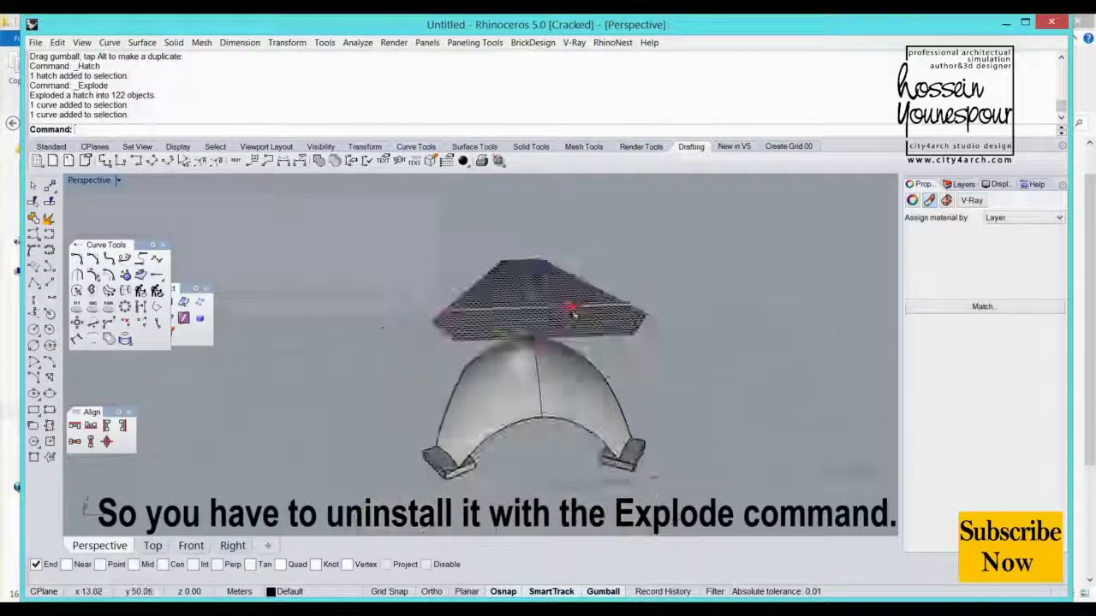
pyautogui.moveTo(576, 311); pyautogui.dragTo(591, 325, button='right')
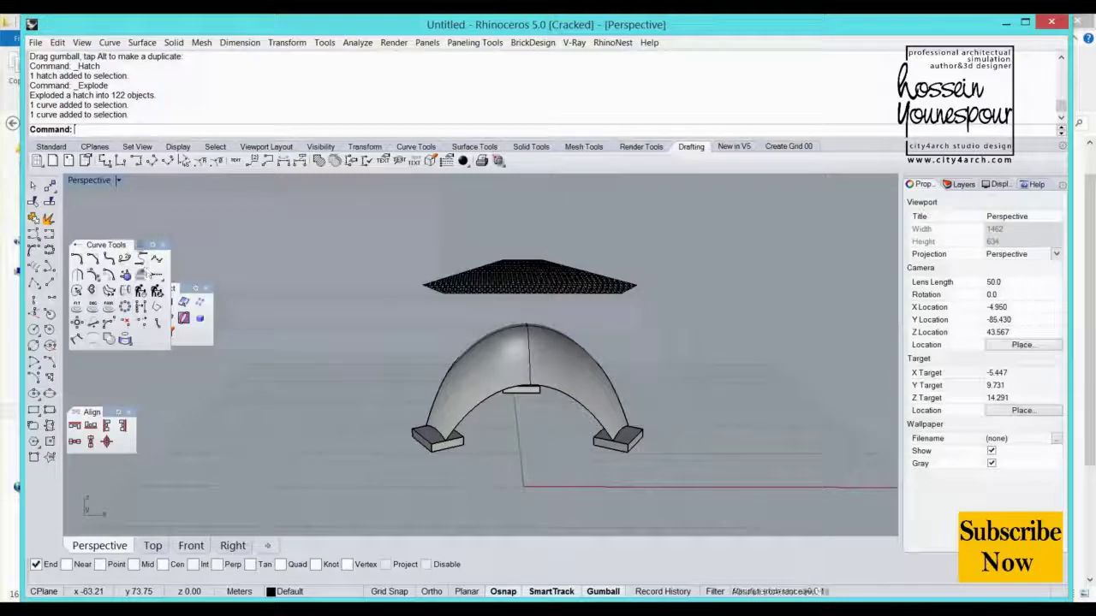
# Step: Project the exploded grid lines onto the arch surface
pyautogui.moveTo(128, 245); pyautogui.dragTo(245, 208)
pyautogui.click(102, 302)
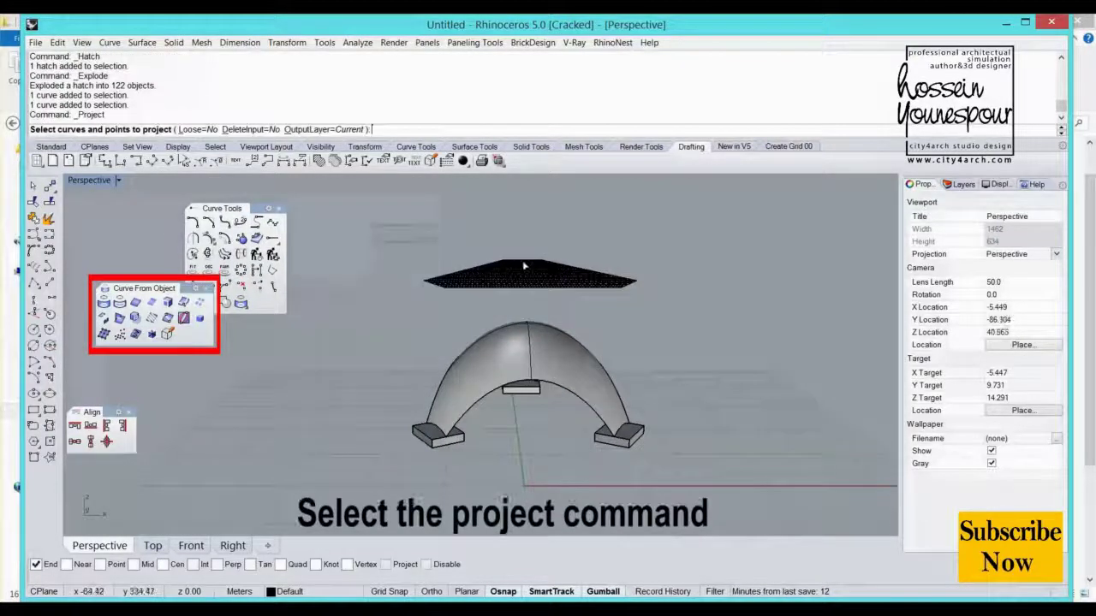
pyautogui.press('Return')
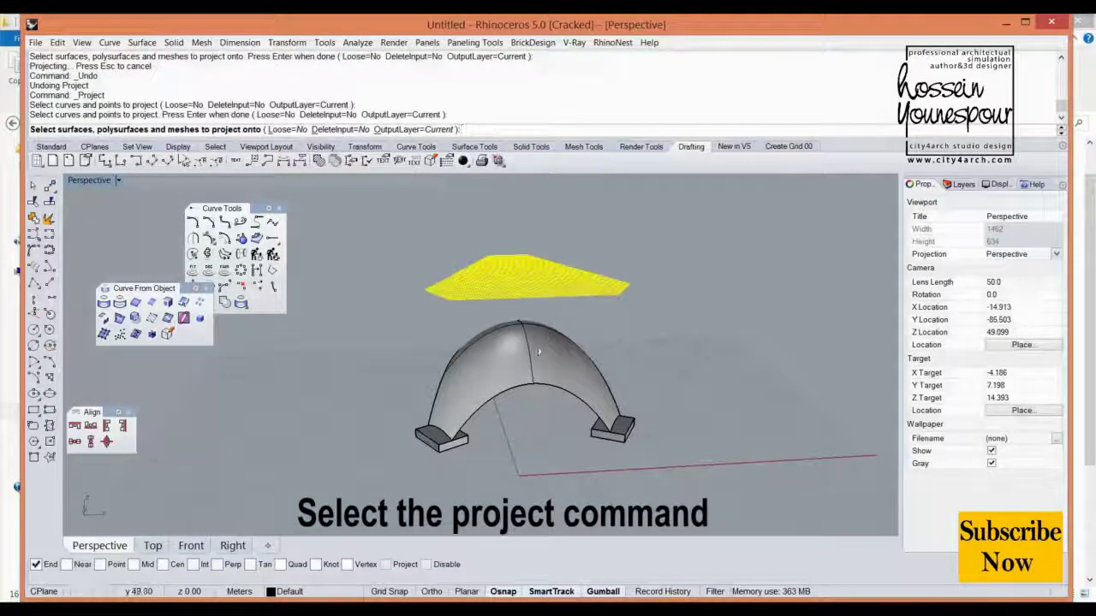
pyautogui.click(531, 351)
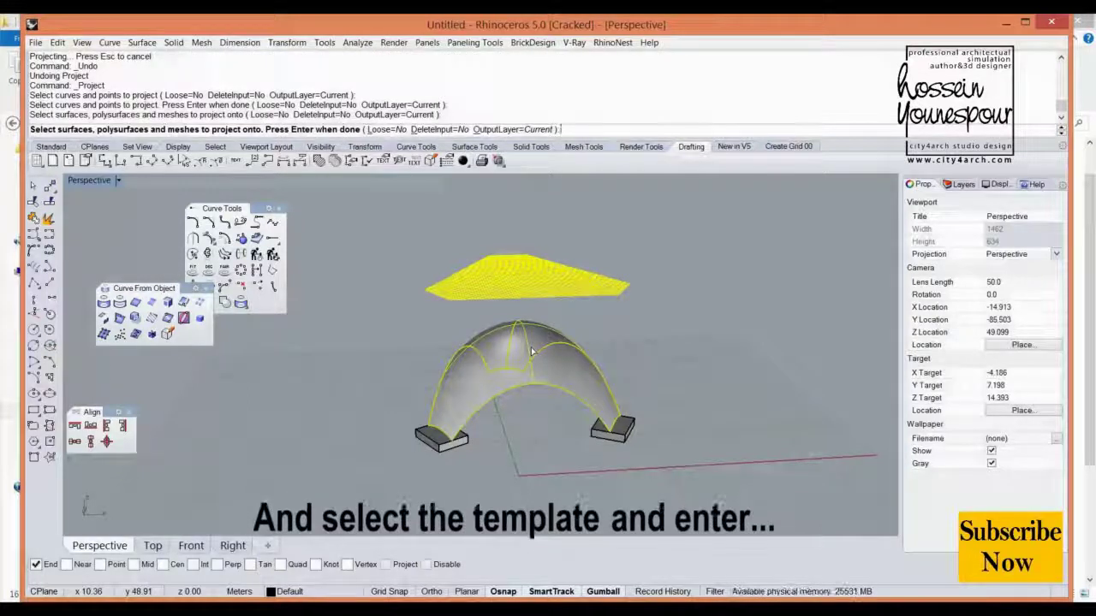
pyautogui.press('Return')
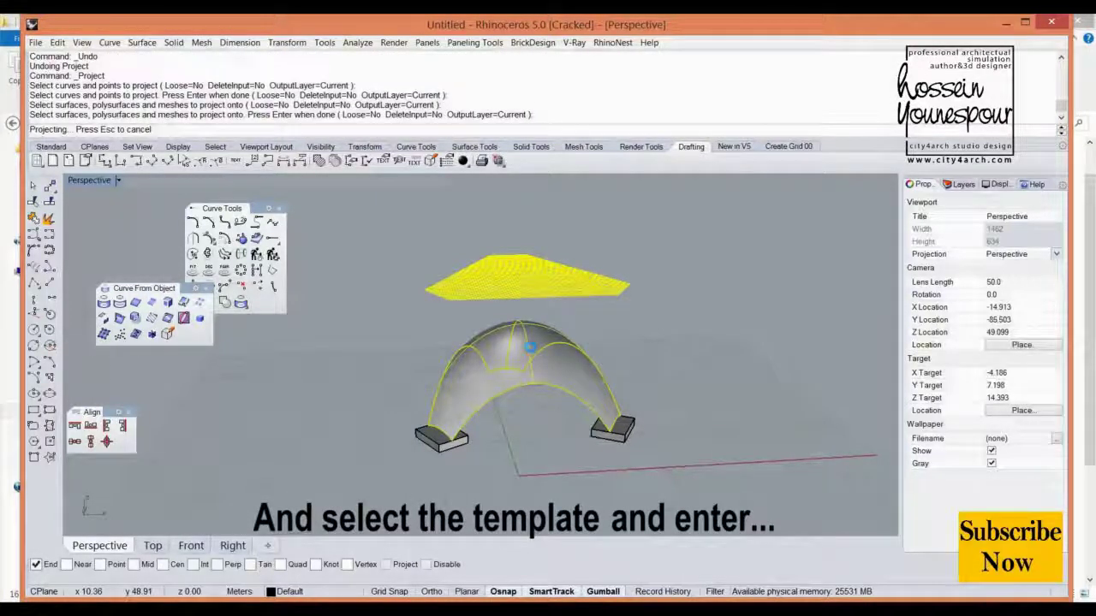
pyautogui.scroll(3, 501, 358)
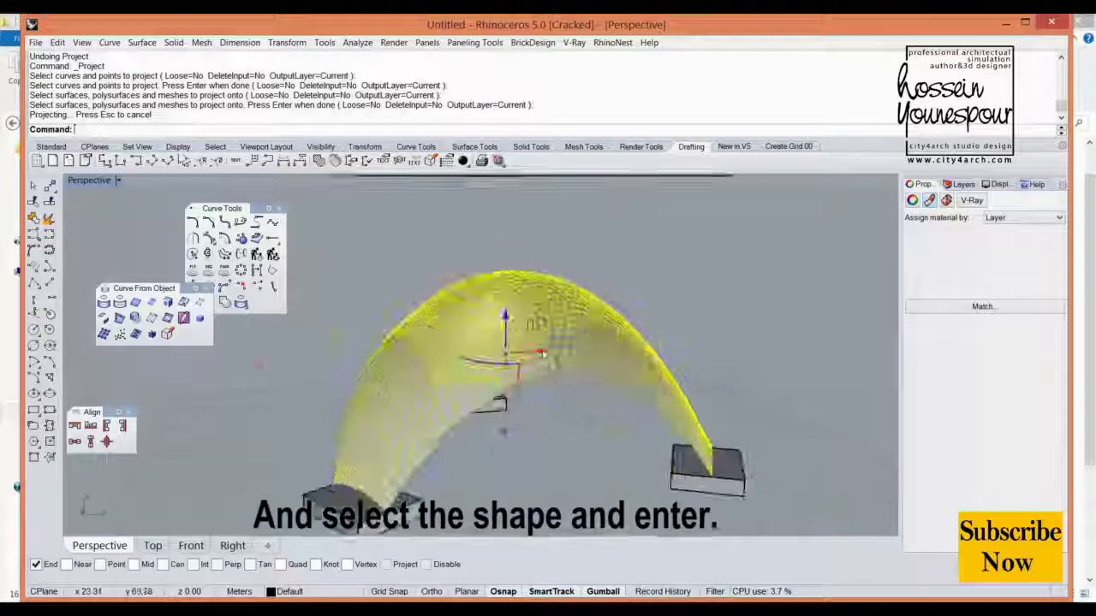
pyautogui.scroll(2, 497, 368)
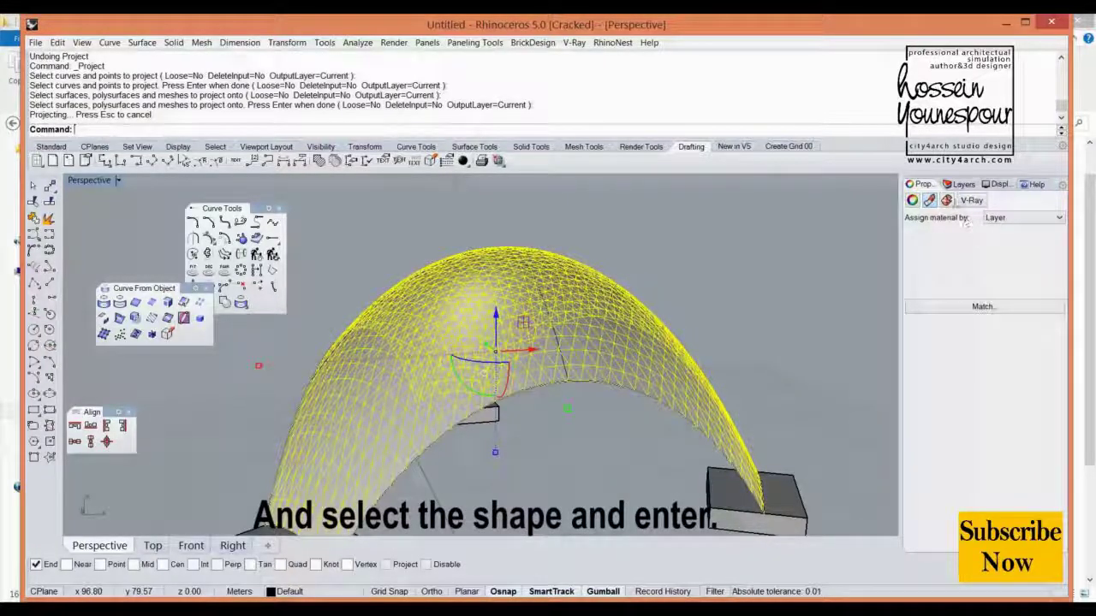
# Step: Move the projected grid curves onto Layer 04 via Change Object Layer
pyautogui.click(960, 185)
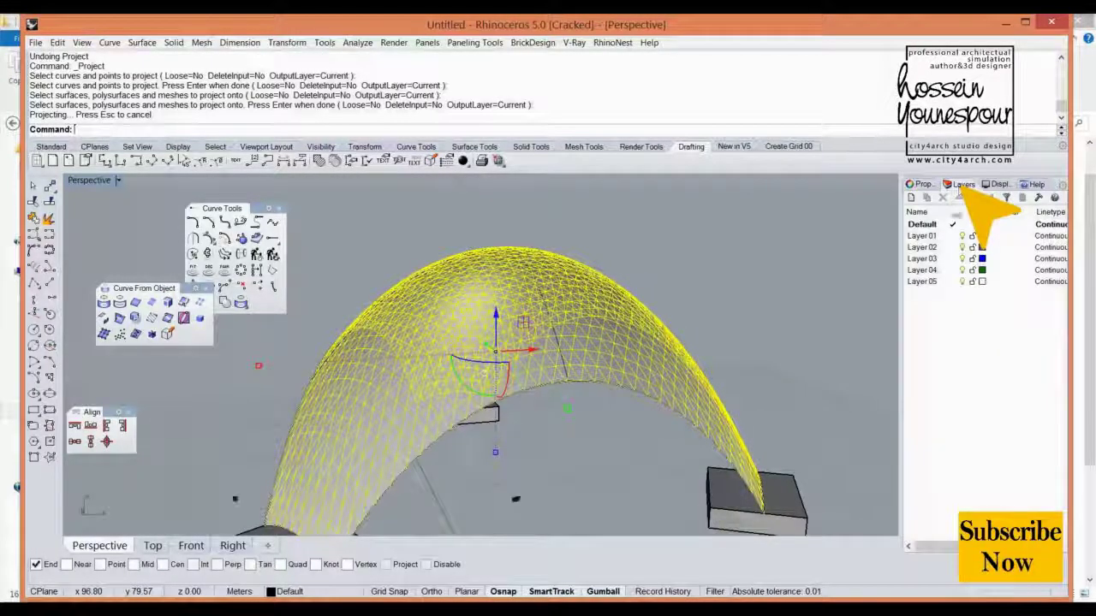
pyautogui.rightClick(940, 270)
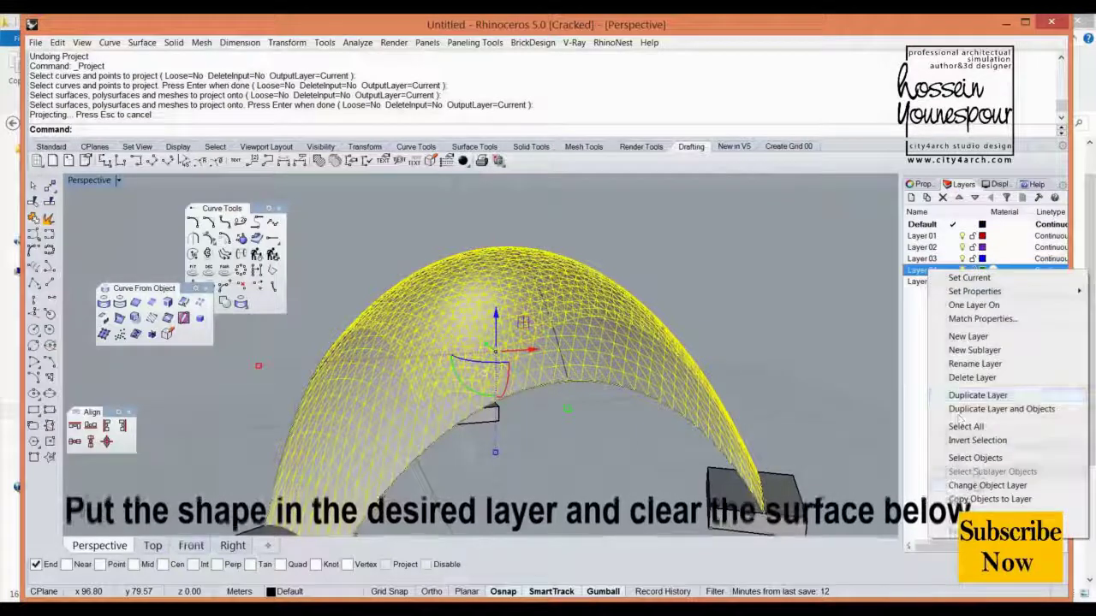
pyautogui.click(987, 485)
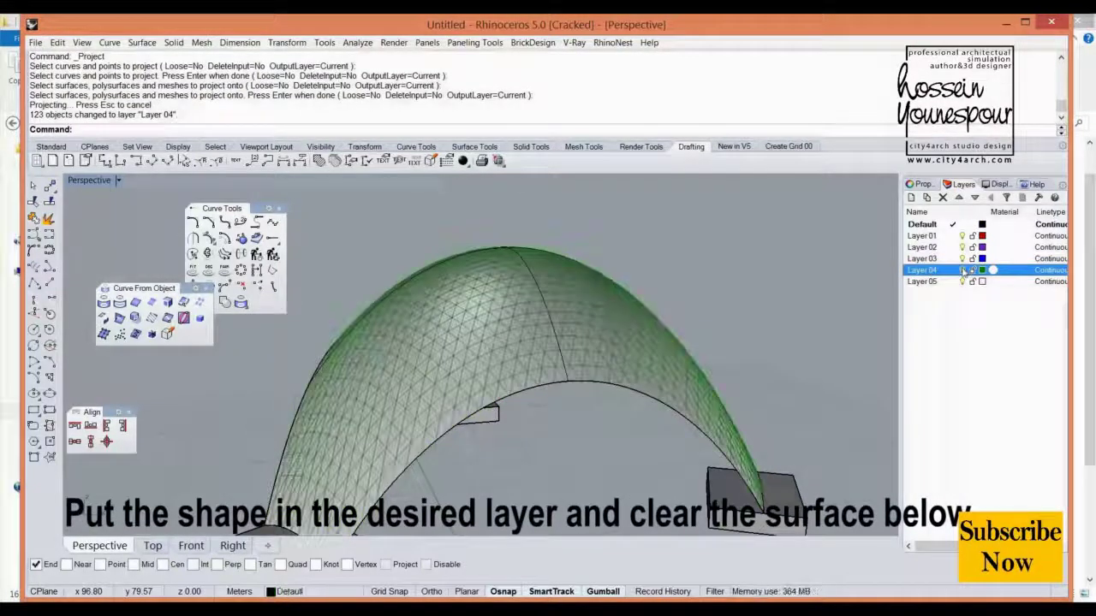
pyautogui.click(962, 270)
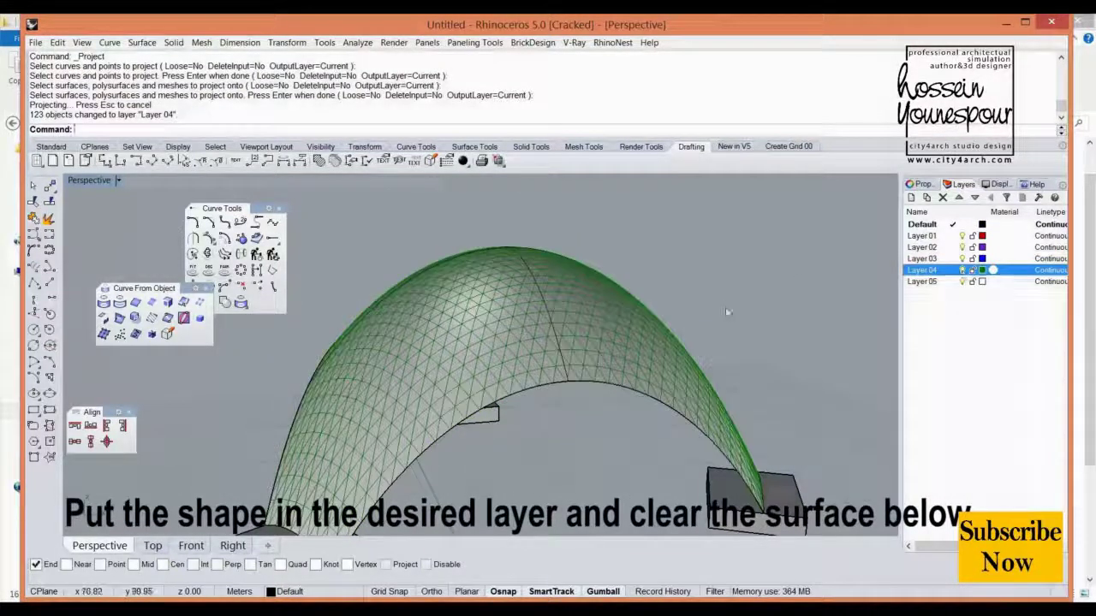
# Step: Delete the arch surface beneath the grid lines
pyautogui.moveTo(725, 306)
pyautogui.mouseDown(button='right')
pyautogui.moveTo(505, 376)
pyautogui.moveTo(588, 312)
pyautogui.moveTo(384, 503)
pyautogui.mouseUp(button='right')
pyautogui.scroll(5, 505, 377)
pyautogui.click(505, 377)
pyautogui.scroll(-5, 505, 376)
pyautogui.press('Delete')
pyautogui.scroll(2, 449, 505)
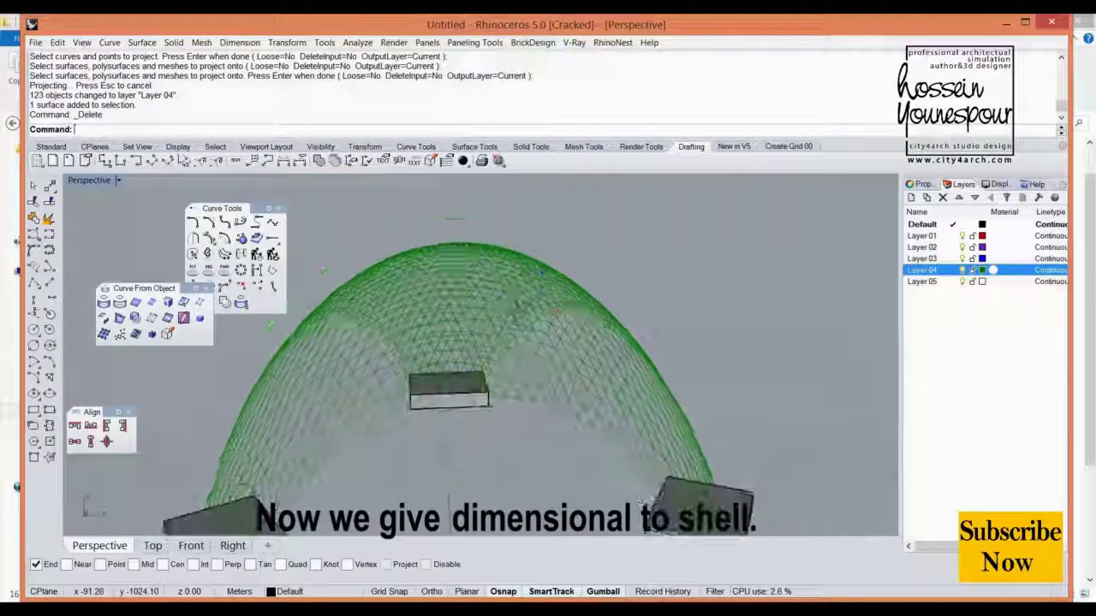
pyautogui.click(517, 315)
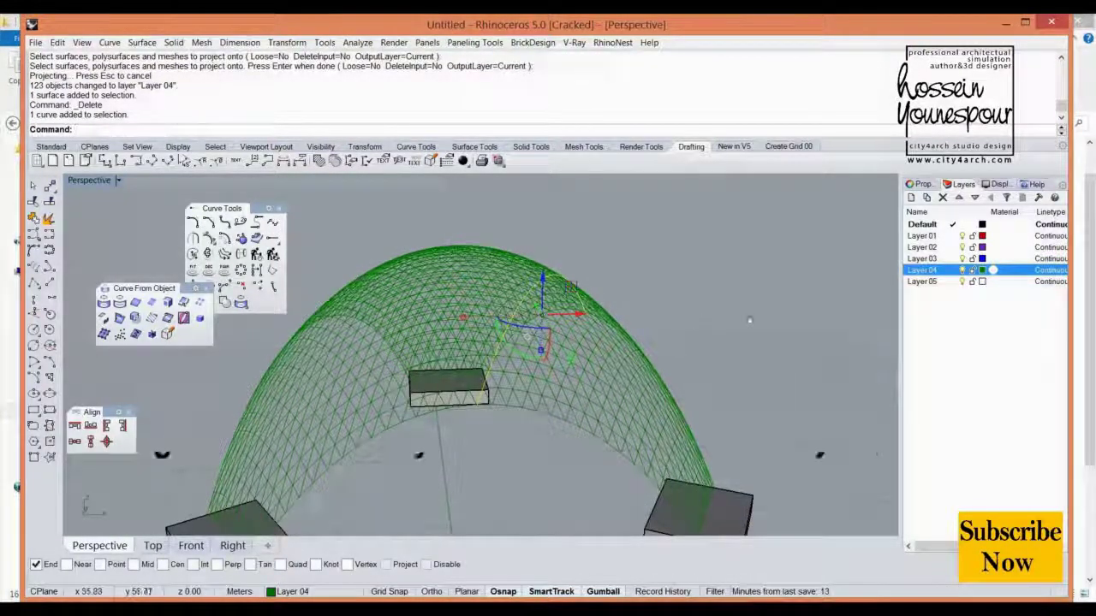
pyautogui.press('Escape')
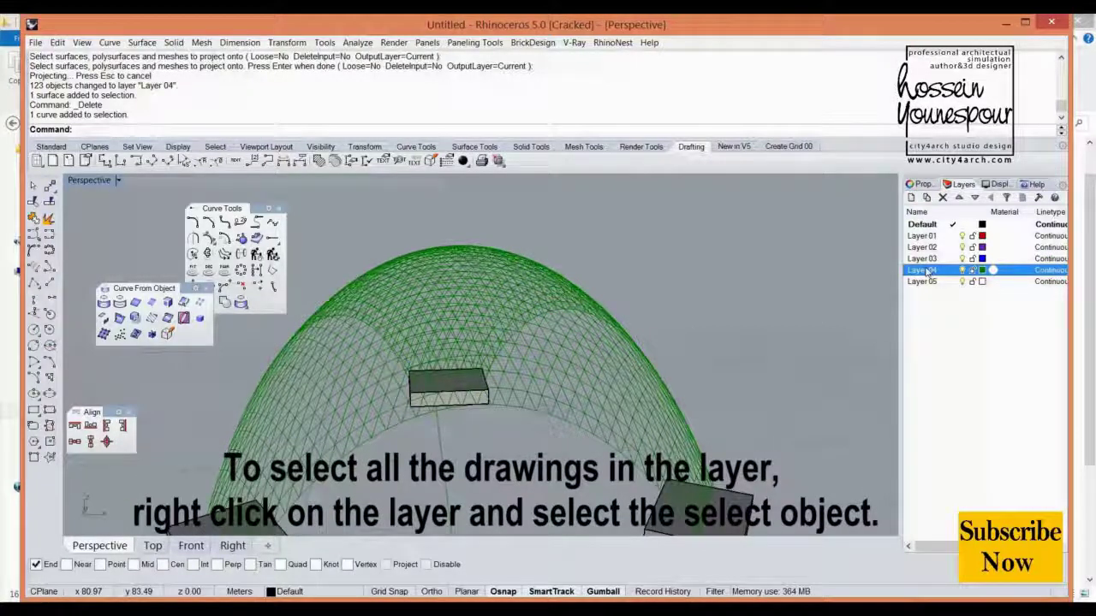
# Step: Select all objects on Layer 04
pyautogui.rightClick(927, 272)
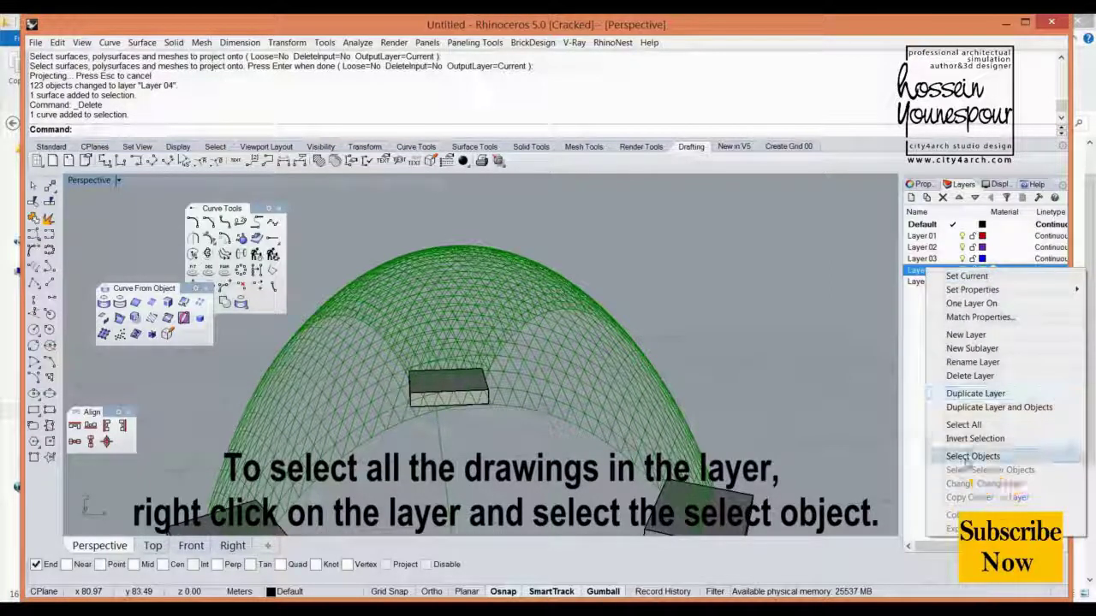
pyautogui.click(926, 458)
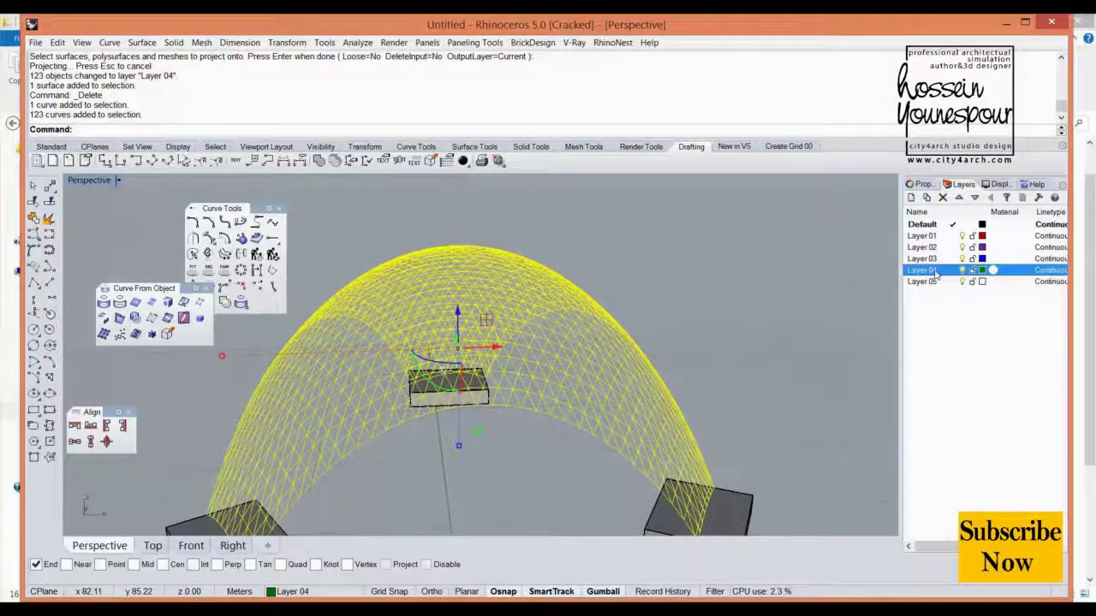
pyautogui.moveTo(633, 333); pyautogui.dragTo(668, 317, button='right')
# Step: Pipe the selected grid curves at 0.01 radius, undoing the first oversized attempt
pyautogui.write('Pipe')
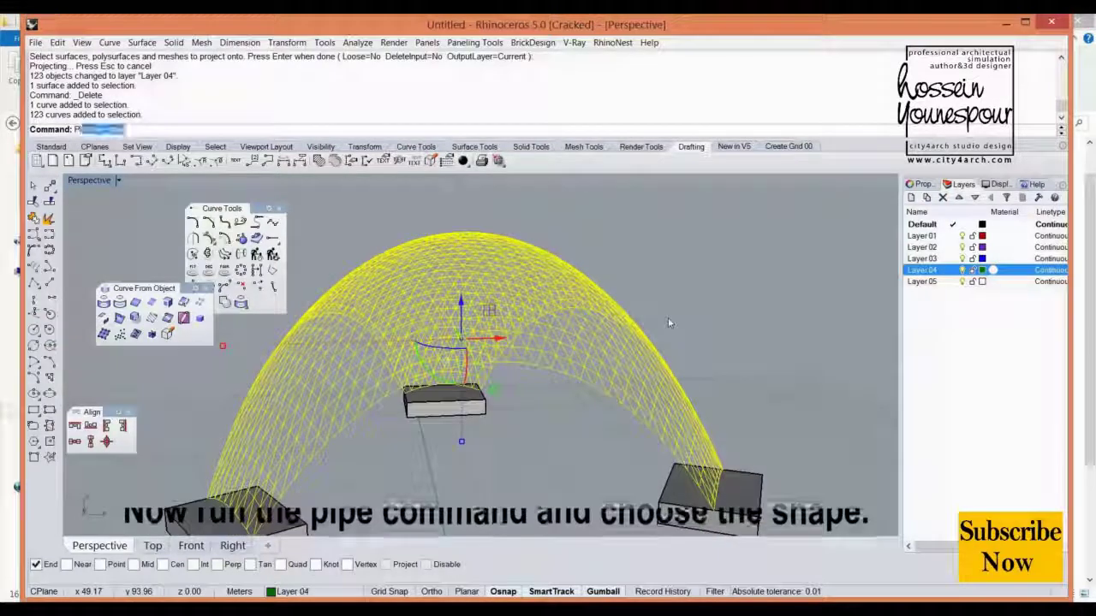
pyautogui.press('Return')
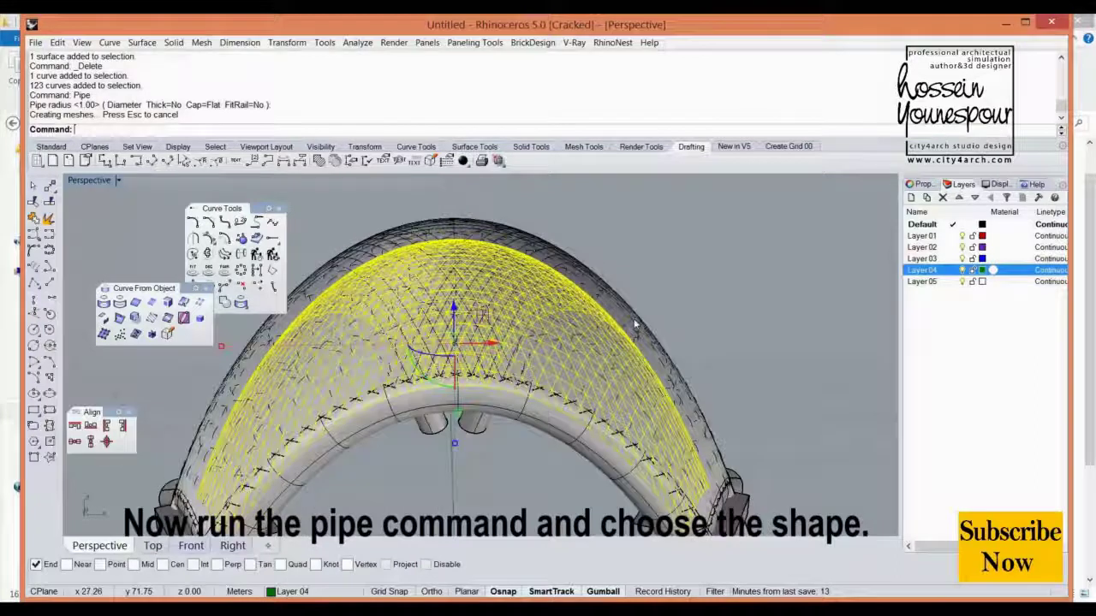
pyautogui.hotkey('ctrl', 'z')
pyautogui.press('Return')
pyautogui.write('.01')
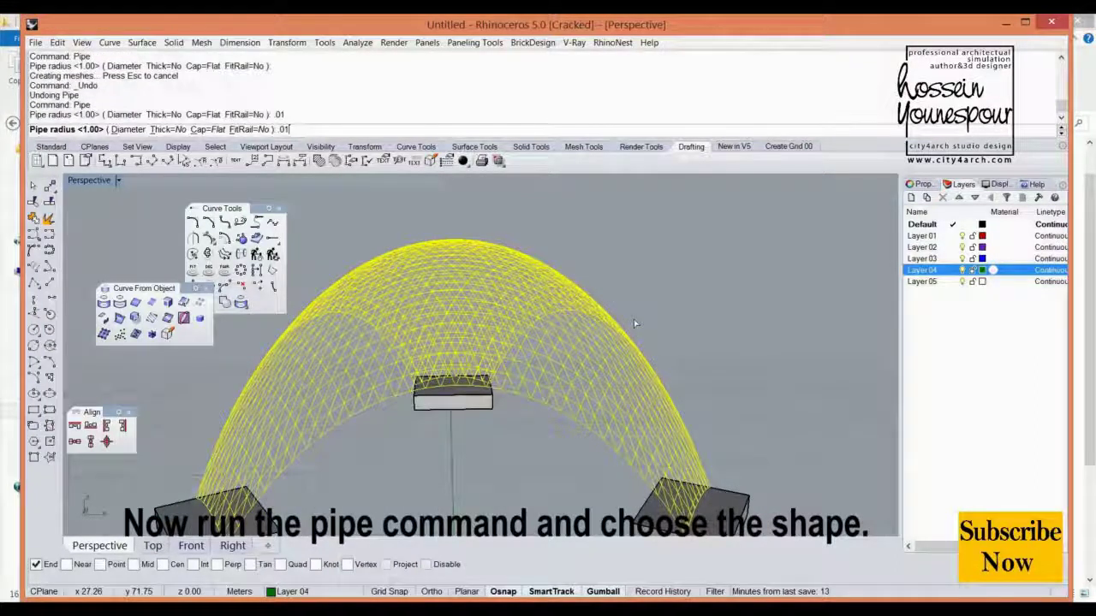
pyautogui.press('Return')
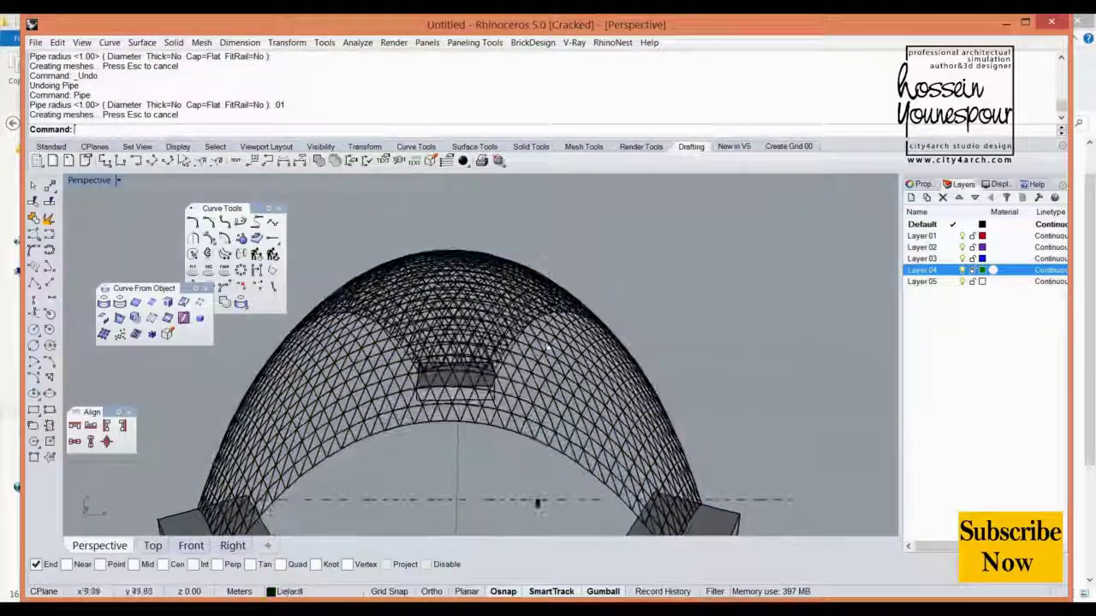
pyautogui.scroll(3, 624, 320)
pyautogui.scroll(3, 608, 334)
pyautogui.scroll(3, 595, 350)
pyautogui.scroll(2, 596, 350)
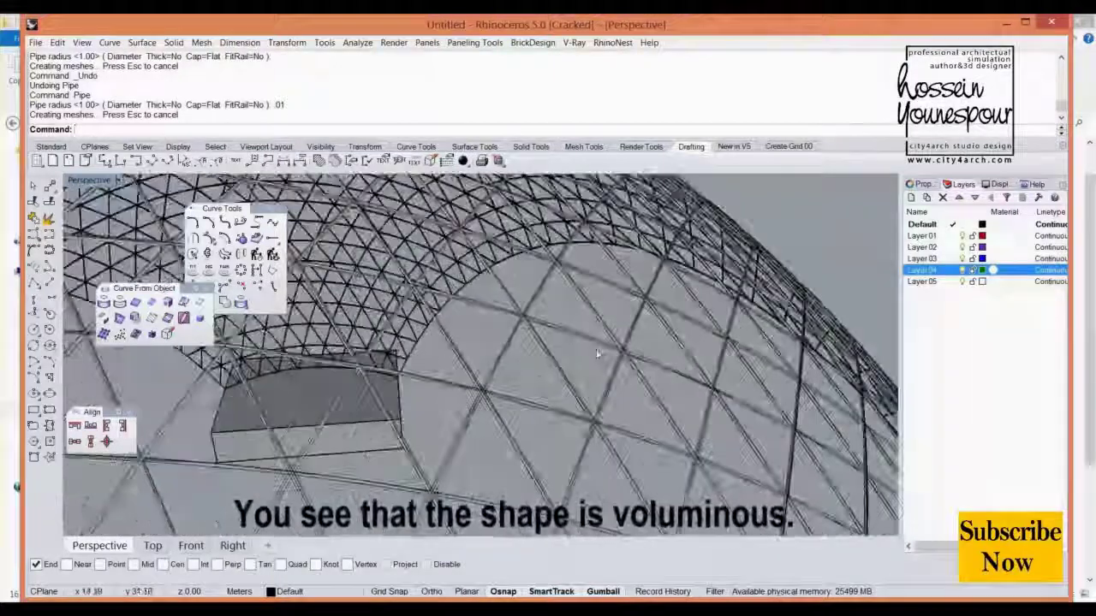